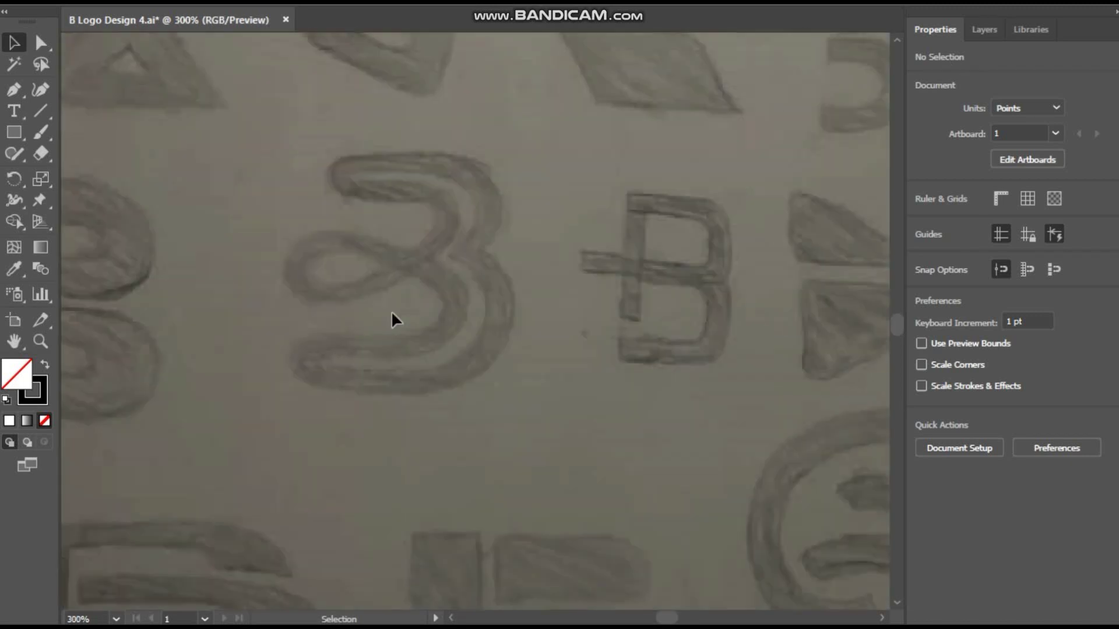
- Draw a rectangle over the top of the sketched B and remove its left side
key(m)
drag(292, 155, 530, 293)
key(a)
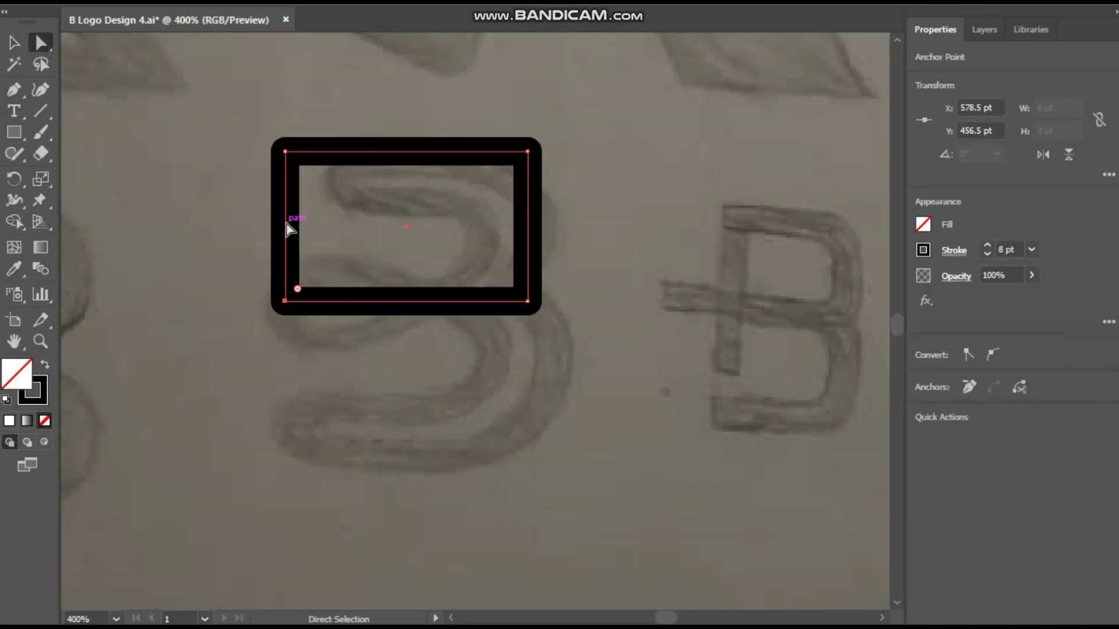
key(a)
click(285, 233)
key(Delete)
drag(480, 213, 532, 312)
drag(513, 169, 392, 335)
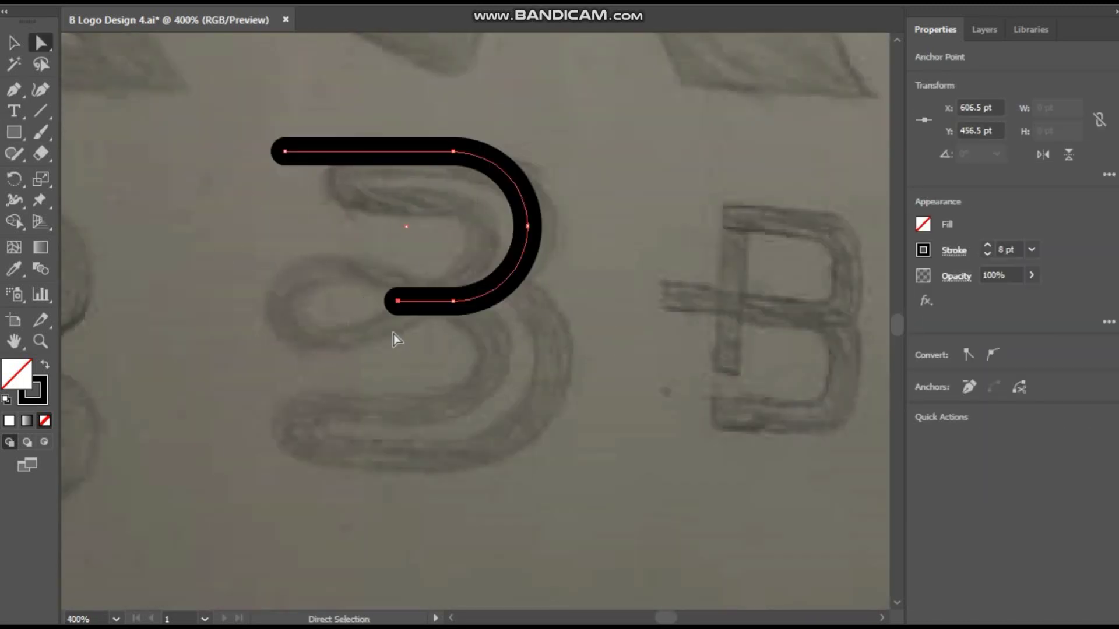
key(ctrl+z)
key(ctrl+z)
key(ctrl+z)
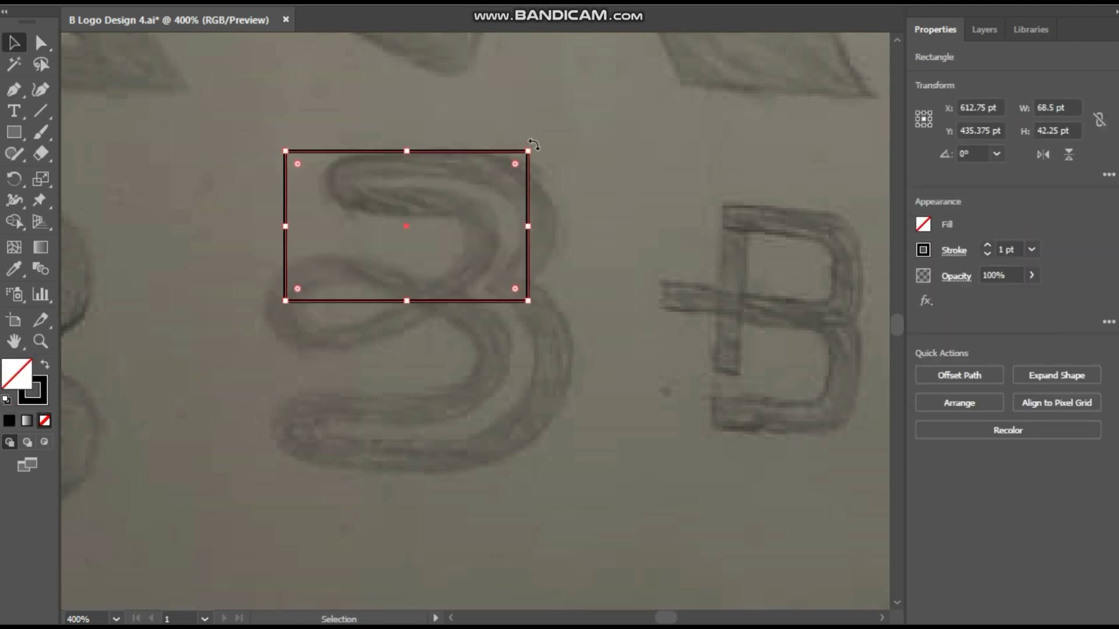
- Add a smaller inner rectangle and select both rectangles as editable paths
scroll(428, 192, up, 2)
drag(428, 192, 430, 240)
click(342, 170)
scroll(343, 170, down, 1)
click(403, 245)
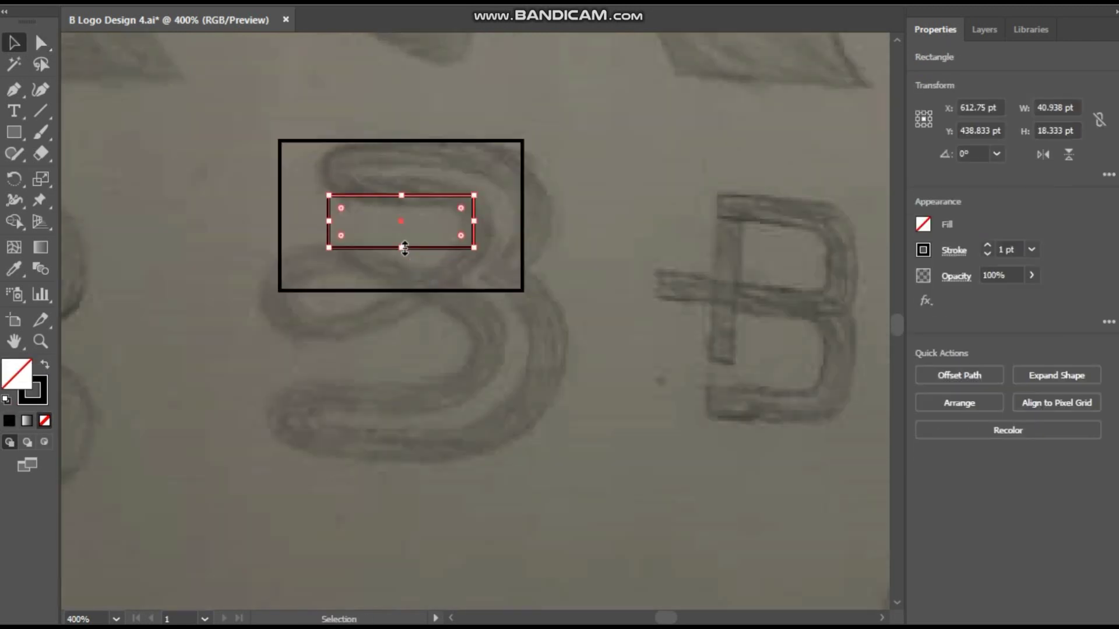
shift+click(415, 289)
click(787, 225)
scroll(412, 205, up, 1)
click(412, 204)
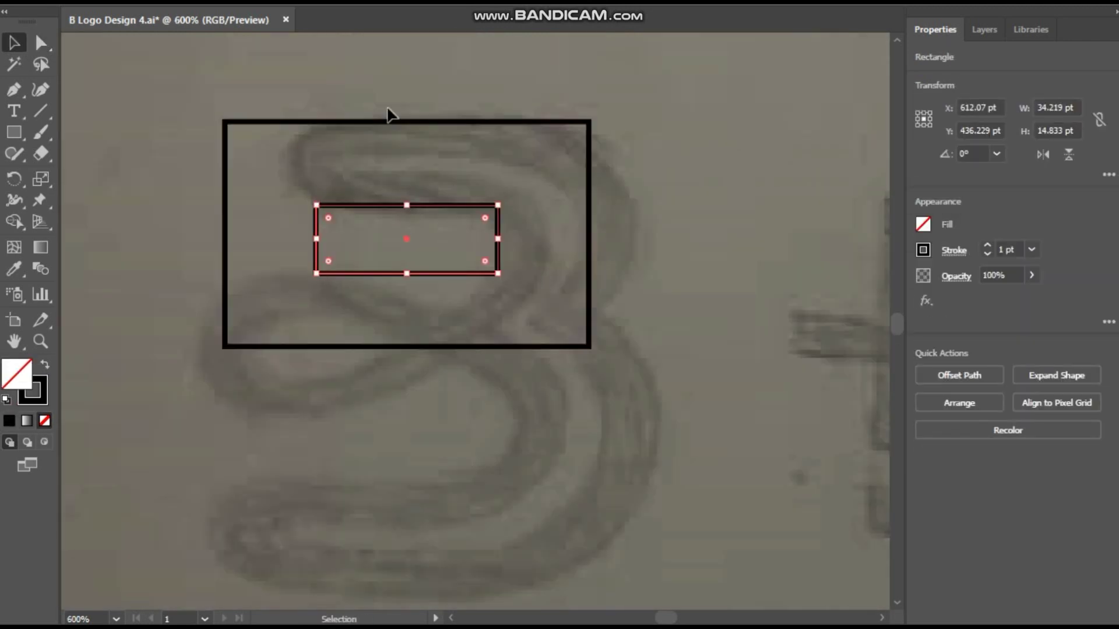
shift+click(402, 124)
click(357, 265)
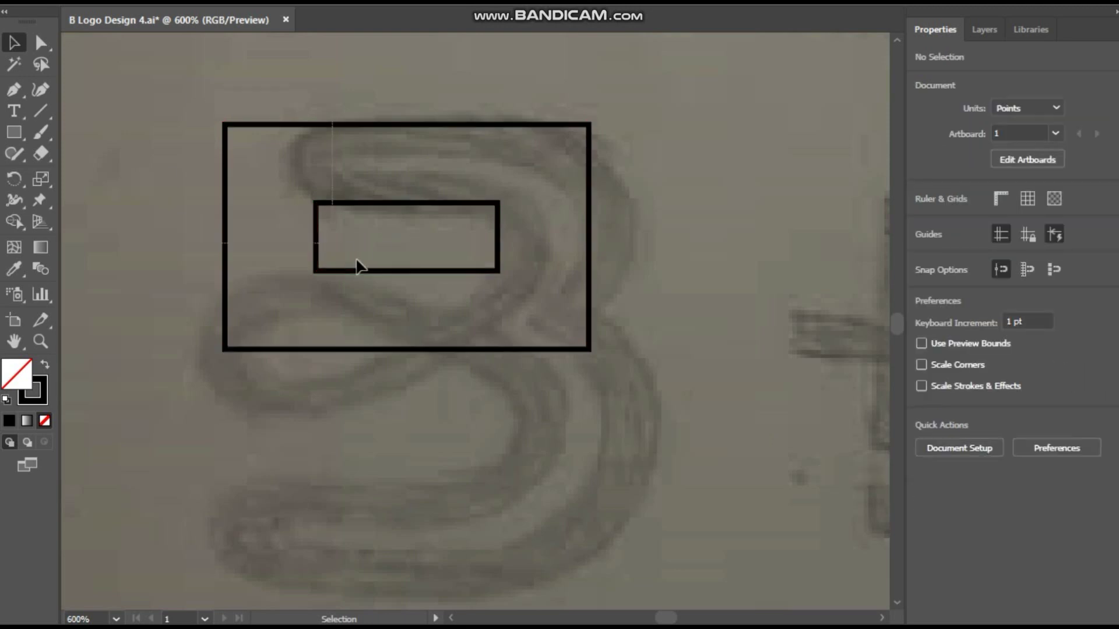
- Delete both left edges and connect the outer and inner tops into one S-shaped path
key(p)
click(225, 233)
key(Delete)
click(315, 237)
key(Delete)
drag(225, 124, 315, 123)
click(316, 202)
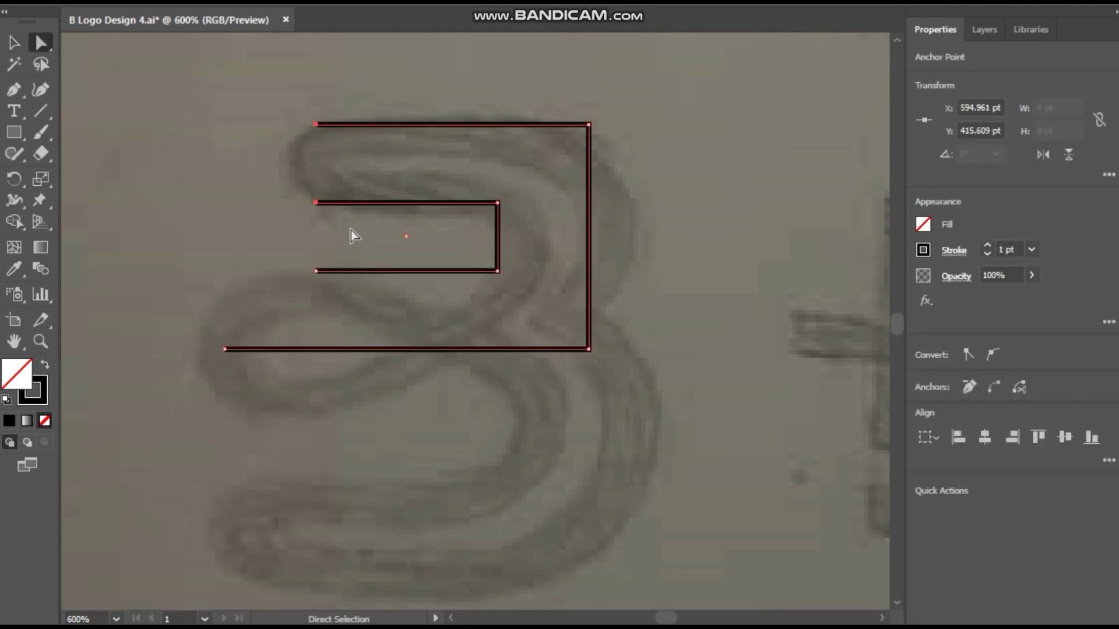
key(v)
click(41, 43)
- Round the S-shaped path's corners with live corners and shorten its bottom stroke
scroll(338, 255, down, 2)
click(300, 255)
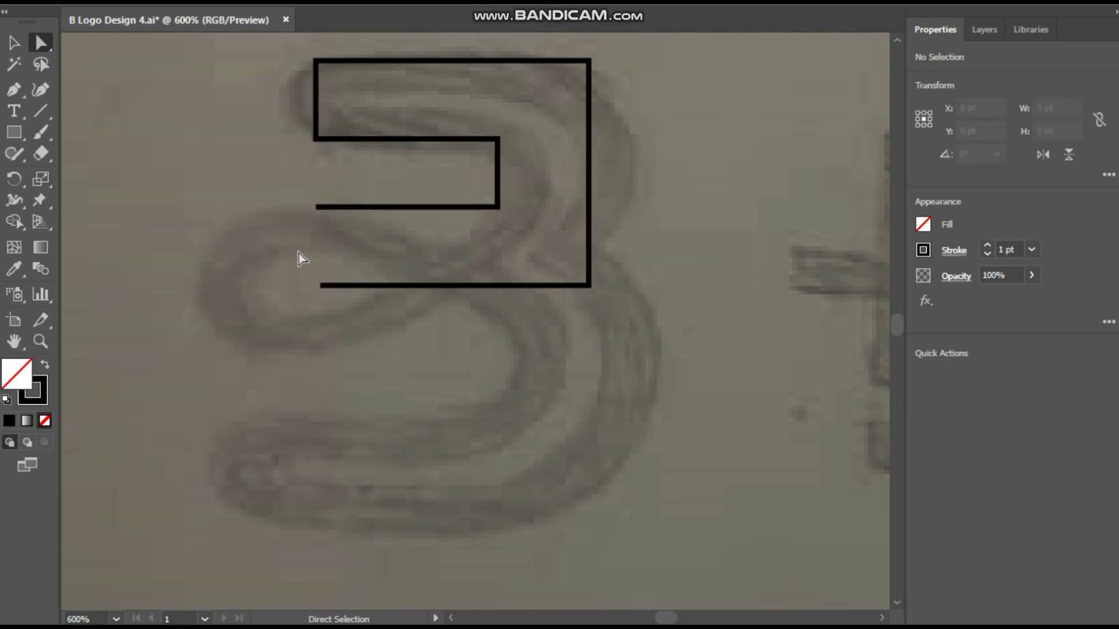
scroll(300, 254, up, 2)
click(263, 110)
drag(272, 120, 492, 282)
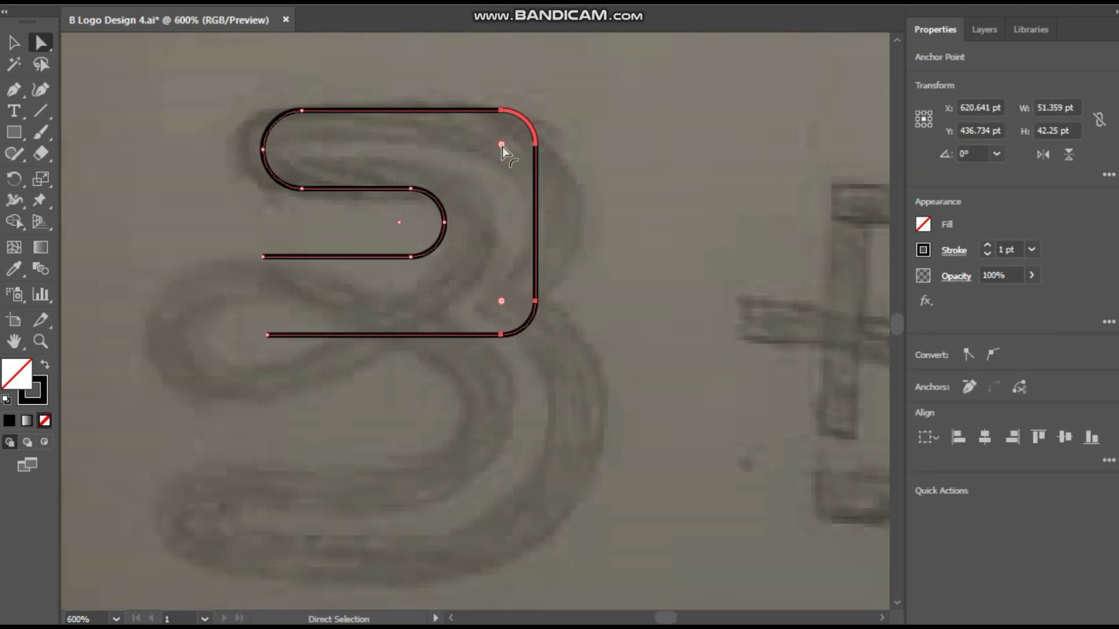
scroll(476, 271, down, 1)
click(987, 245)
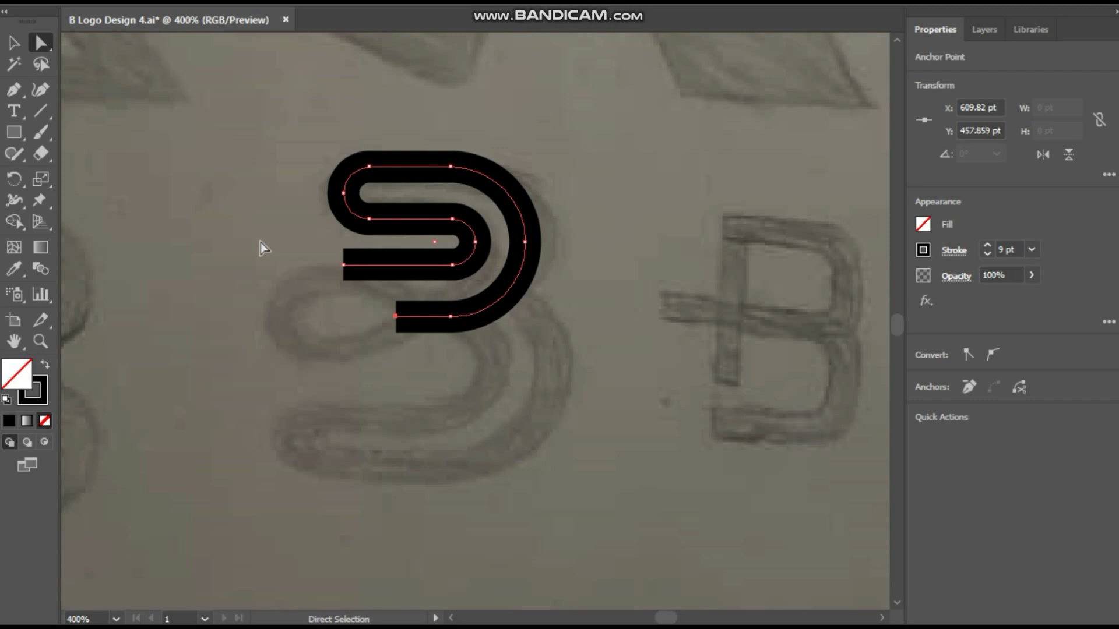
- Reflect a vertically mirrored copy of the path and move it down as the lower bowl
click(14, 43)
click(232, 120)
click(480, 248)
drag(479, 247, 479, 399)
click(630, 252)
- Join the two halves, round the joined left corners, and set the stroke to 9 pt
scroll(632, 251, up, 2)
key(a)
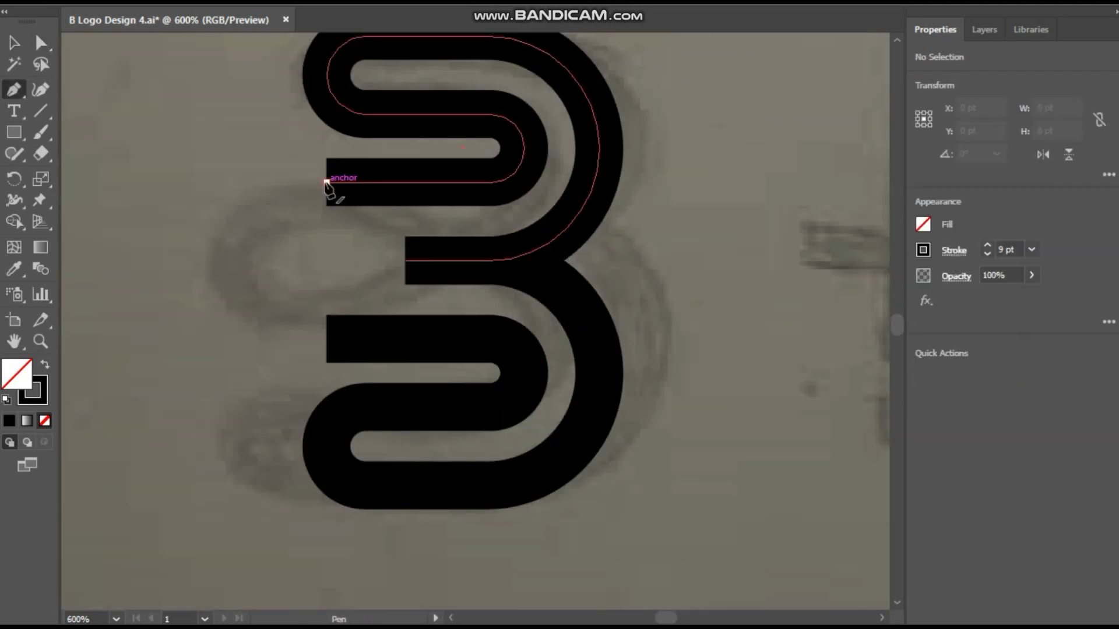
key(ctrl+j)
mouse_move(337, 324)
mouse_down()
mouse_move(368, 267)
mouse_move(406, 300)
mouse_up()
scroll(406, 300, down, 2)
click(954, 250)
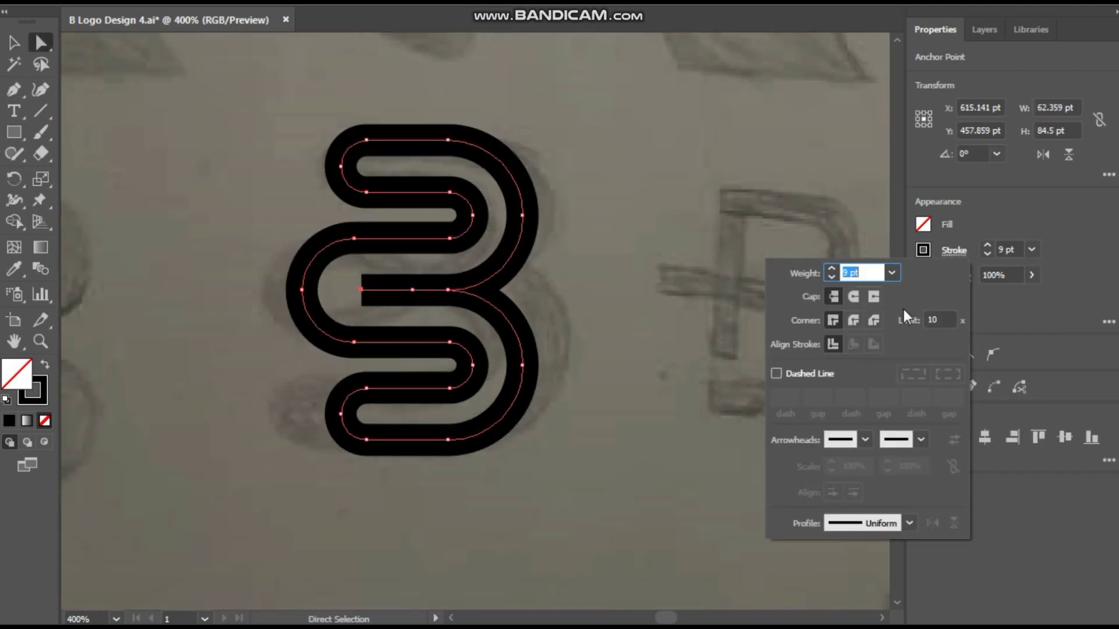
click(641, 295)
scroll(641, 295, down, 2)
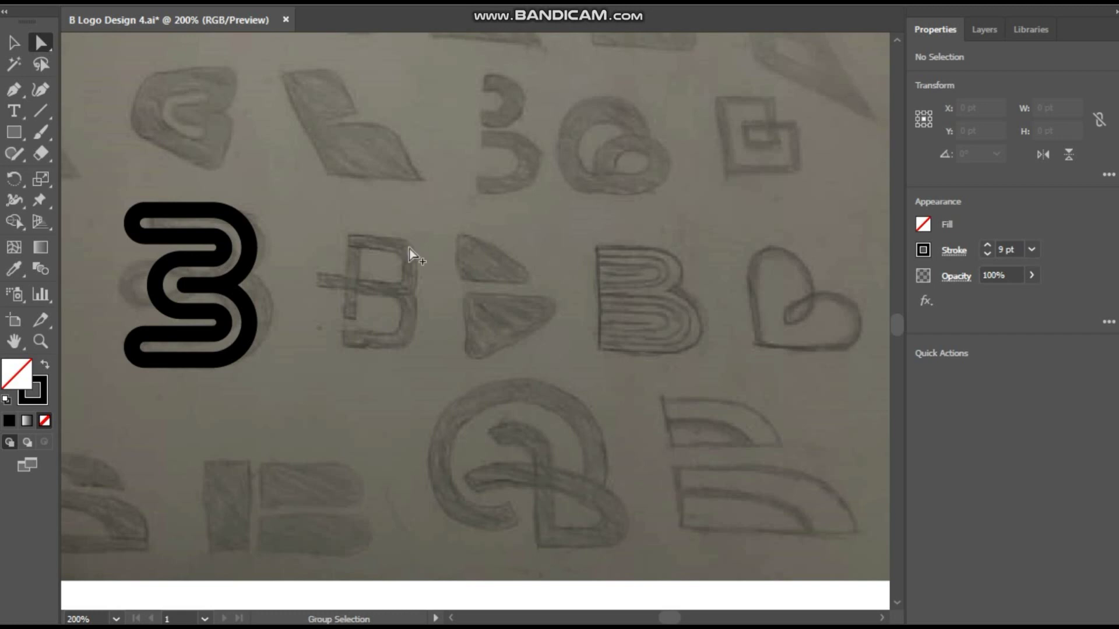
scroll(412, 250, up, 2)
- Pen-trace the crossbar and upper bowl of the B and give it Projecting Cap ends
key(p)
click(267, 356)
click(267, 194)
click(378, 193)
click(378, 302)
click(205, 302)
key(v)
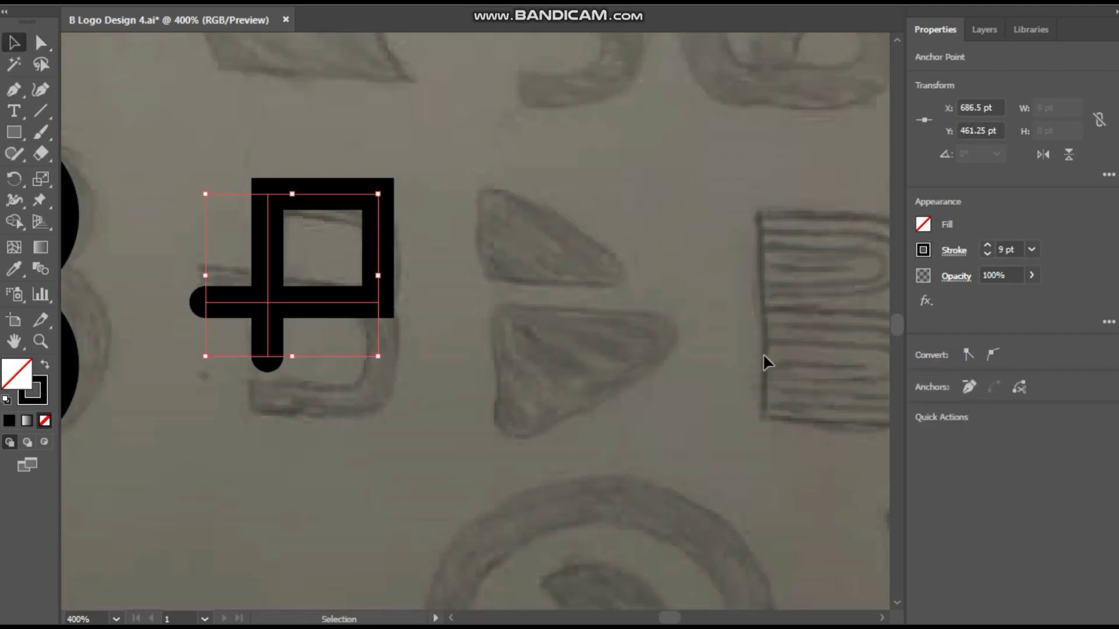
click(954, 250)
click(873, 297)
click(262, 379)
- Pen-draw the lower bowl path from the crossbar down to the bottom left
key(p)
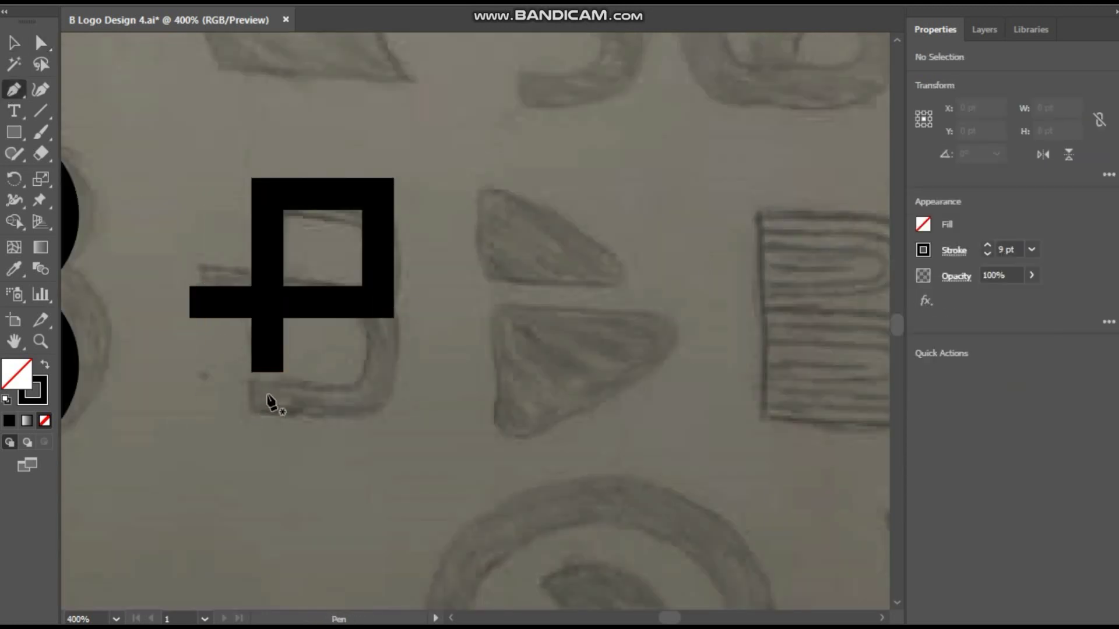
click(378, 302)
click(402, 302)
click(401, 412)
click(267, 412)
key(v)
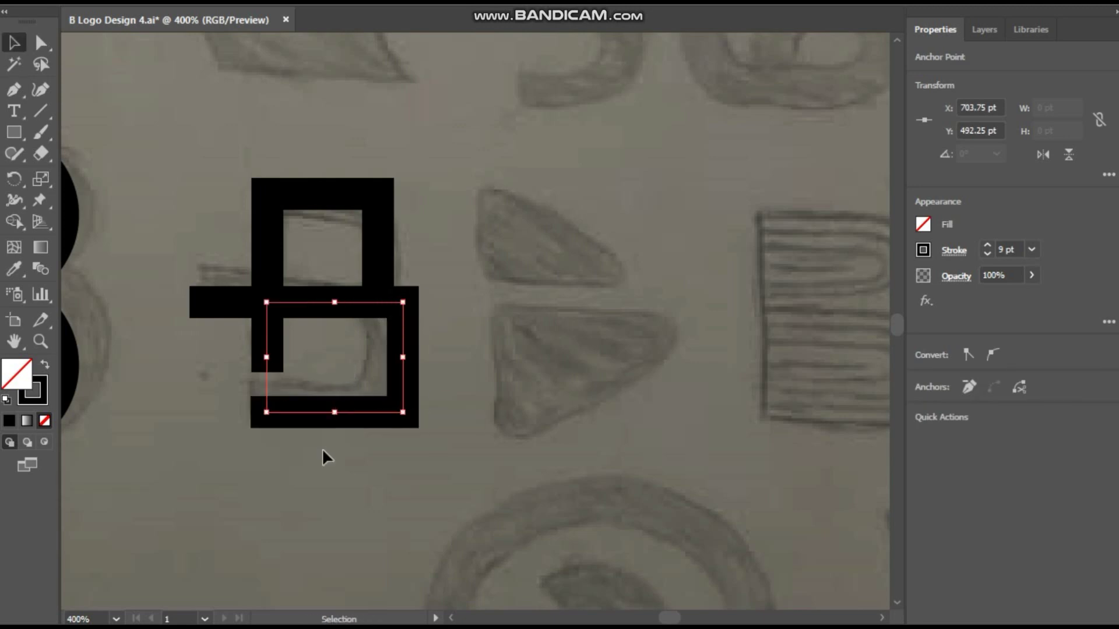
click(441, 314)
- Round the right corners of both bowls and shorten the stem's bottom end
key(a)
click(415, 333)
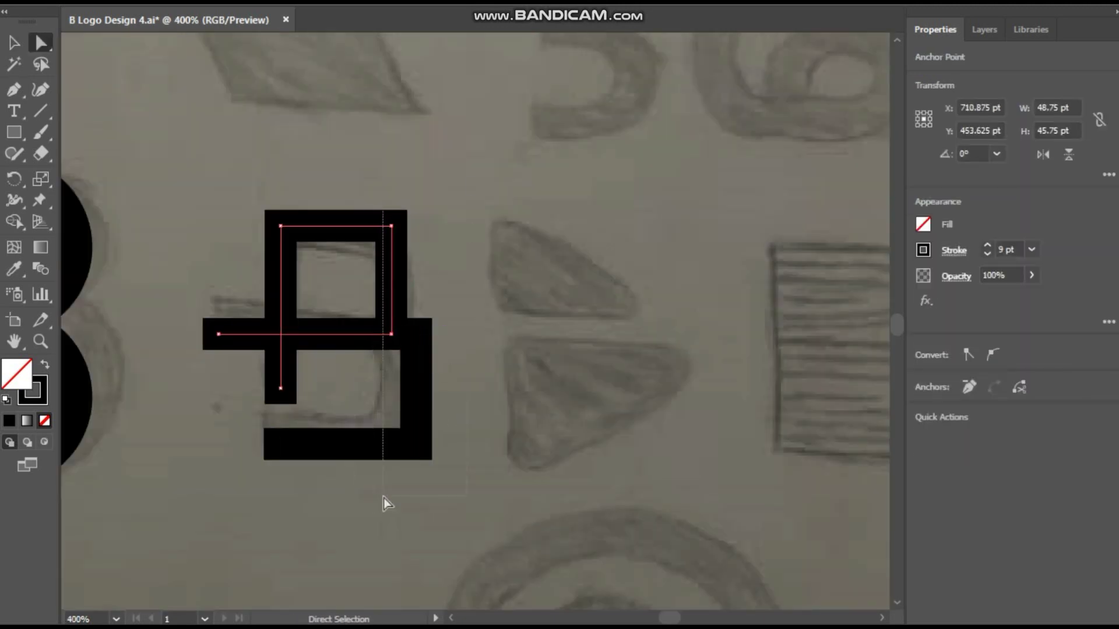
drag(384, 498, 384, 496)
key(ctrl+equal)
drag(406, 354, 399, 368)
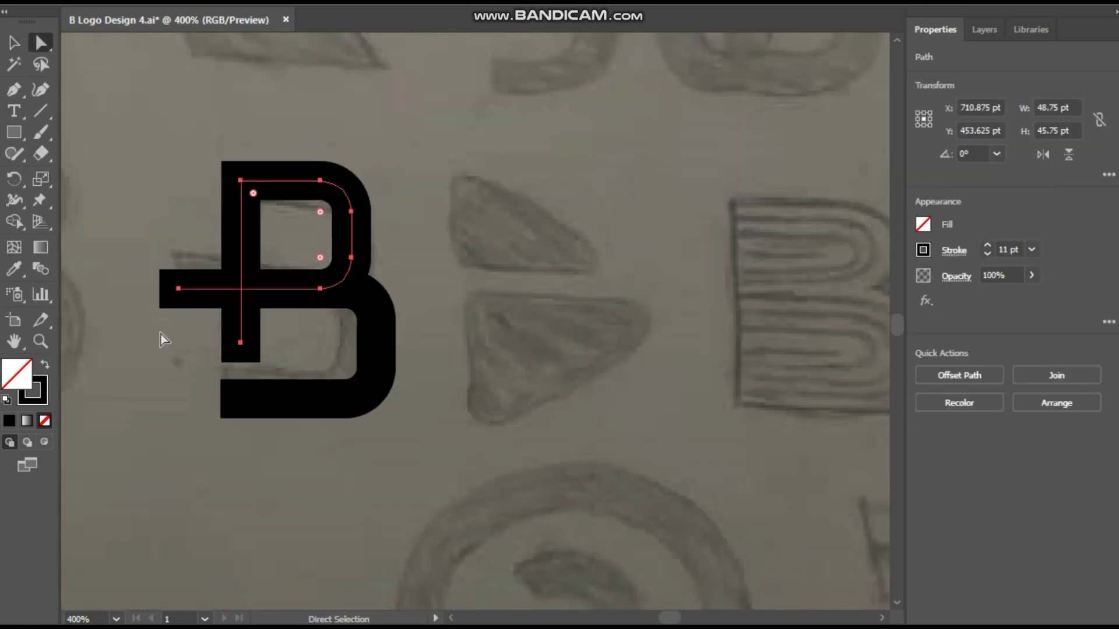
drag(240, 342, 240, 331)
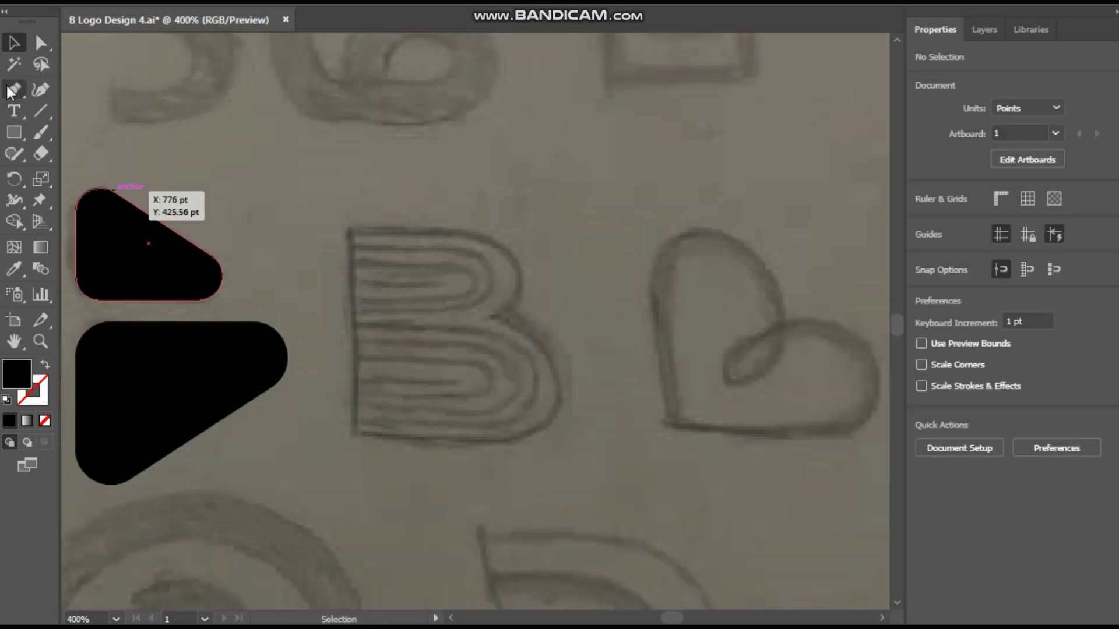
- Trace the striped top bowl with nested rounded outlines and copy it down as the lower bowl
click(12, 90)
key(ctrl+plus)
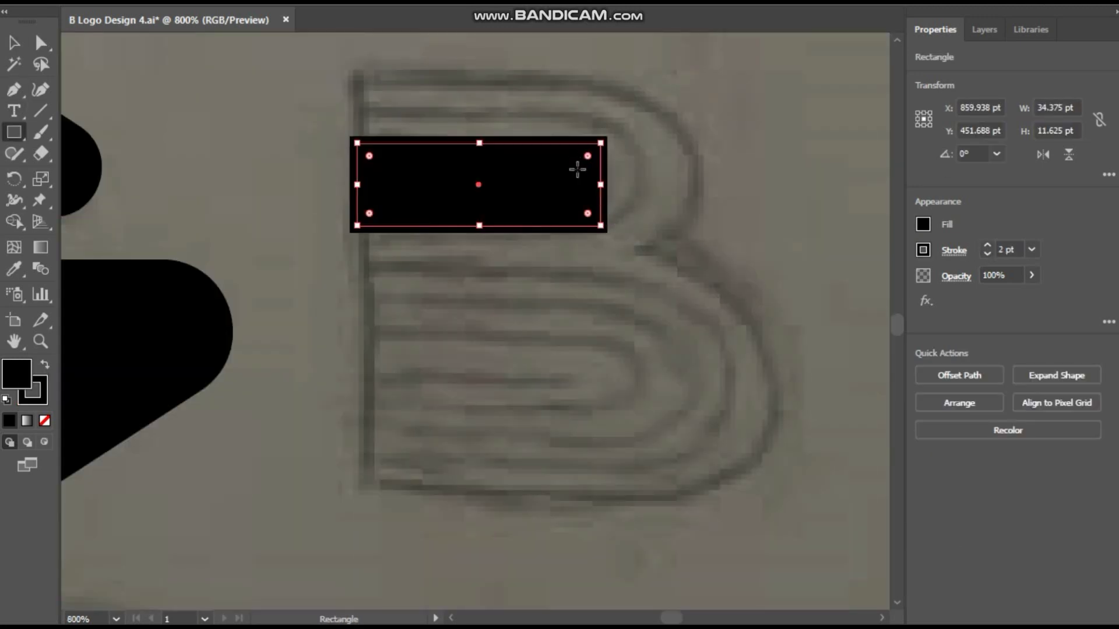
click(322, 130)
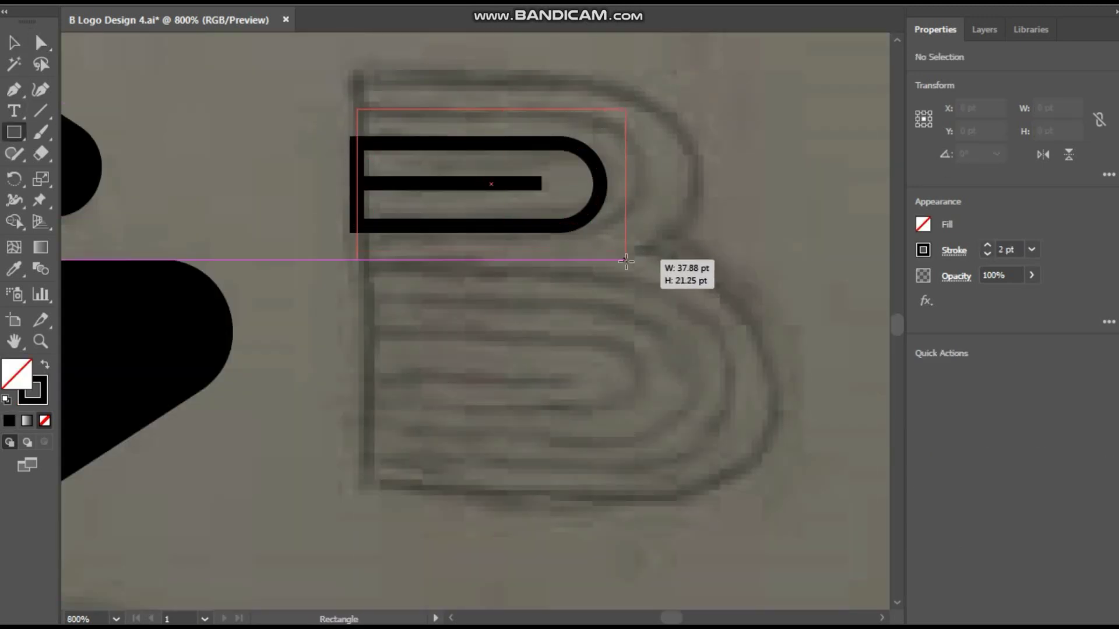
drag(626, 261, 626, 259)
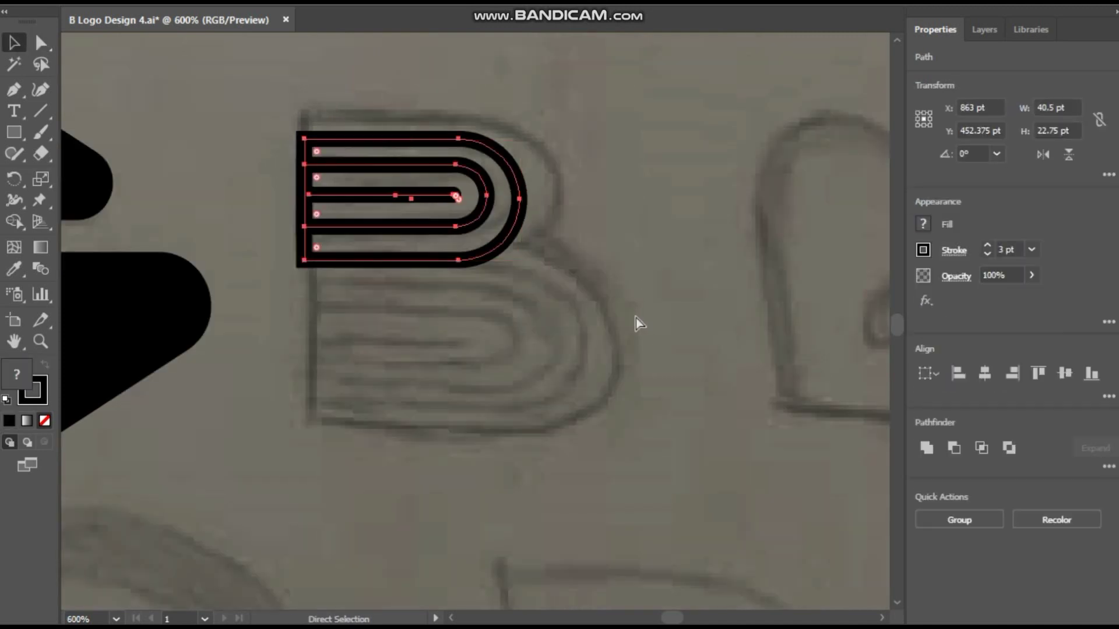
drag(519, 244, 518, 400)
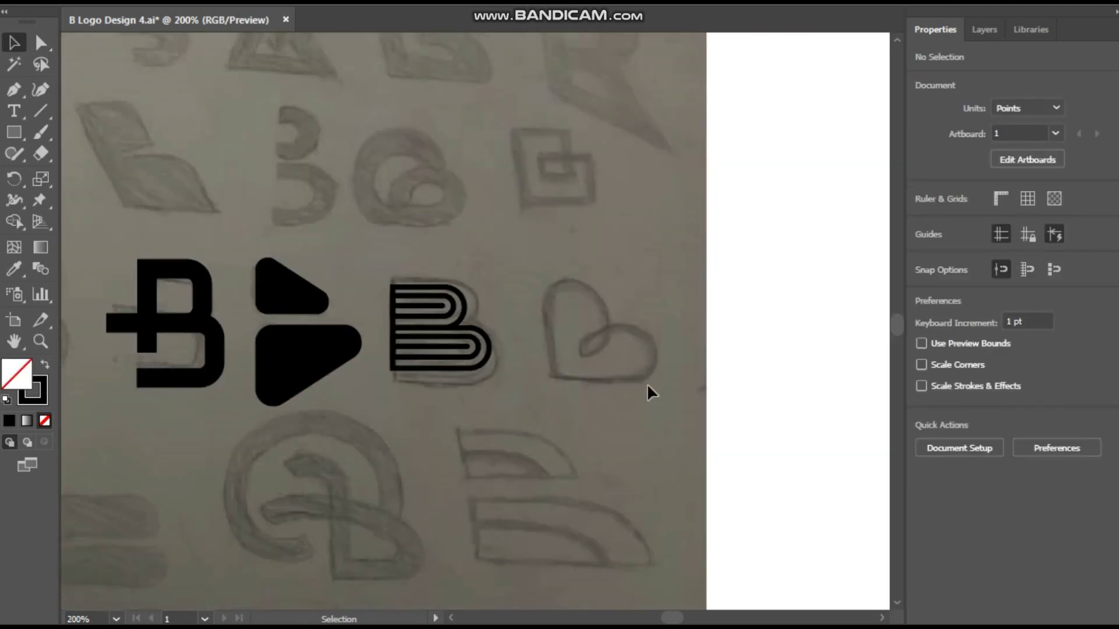
- Pen-trace the heart-shaped B outline, including its inner square and lower lobe
click(377, 429)
click(377, 125)
click(550, 125)
click(550, 359)
click(464, 360)
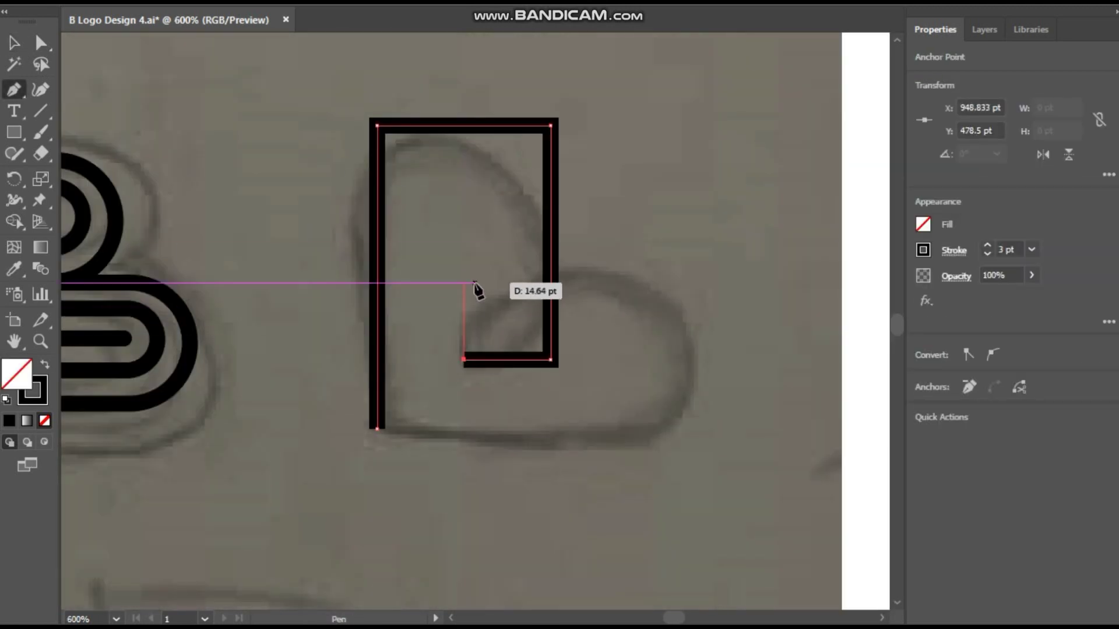
click(463, 284)
click(676, 284)
click(677, 449)
click(377, 449)
key(a)
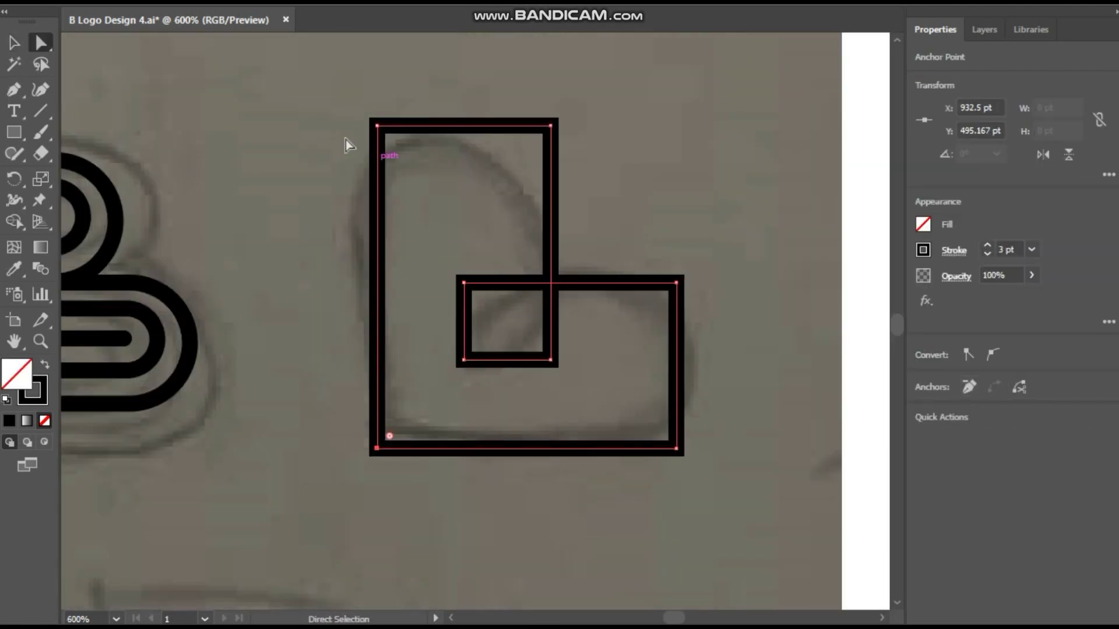
- Round the heart's top and right corners and smooth the inner square into a leaf
drag(542, 134, 463, 212)
drag(667, 439, 593, 366)
drag(476, 298, 501, 324)
key(ctrl+plus)
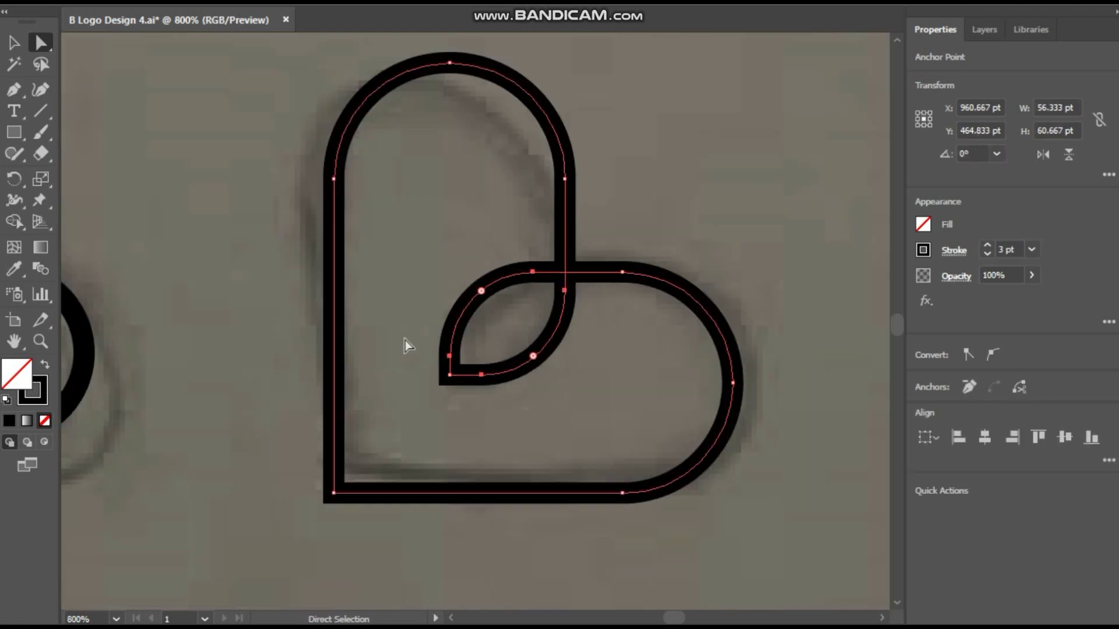
key(ctrl+minus)
key(ctrl+shift+a)
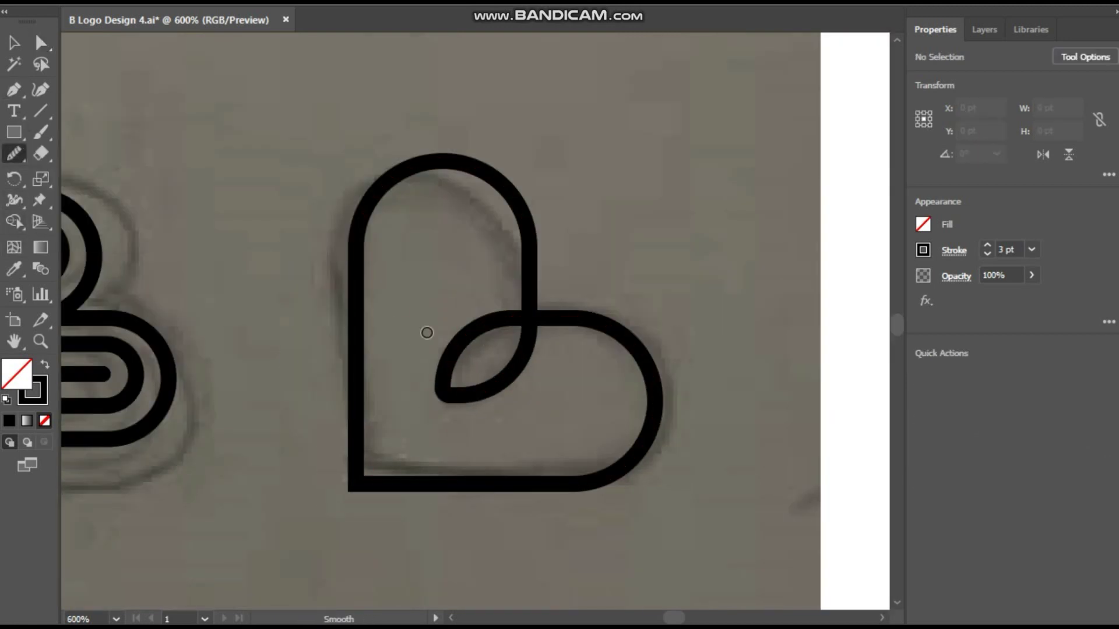
ctrl+click(449, 359)
drag(495, 399, 434, 379)
- Thicken the heart mark's stroke and zoom out to view all traced marks
key(a)
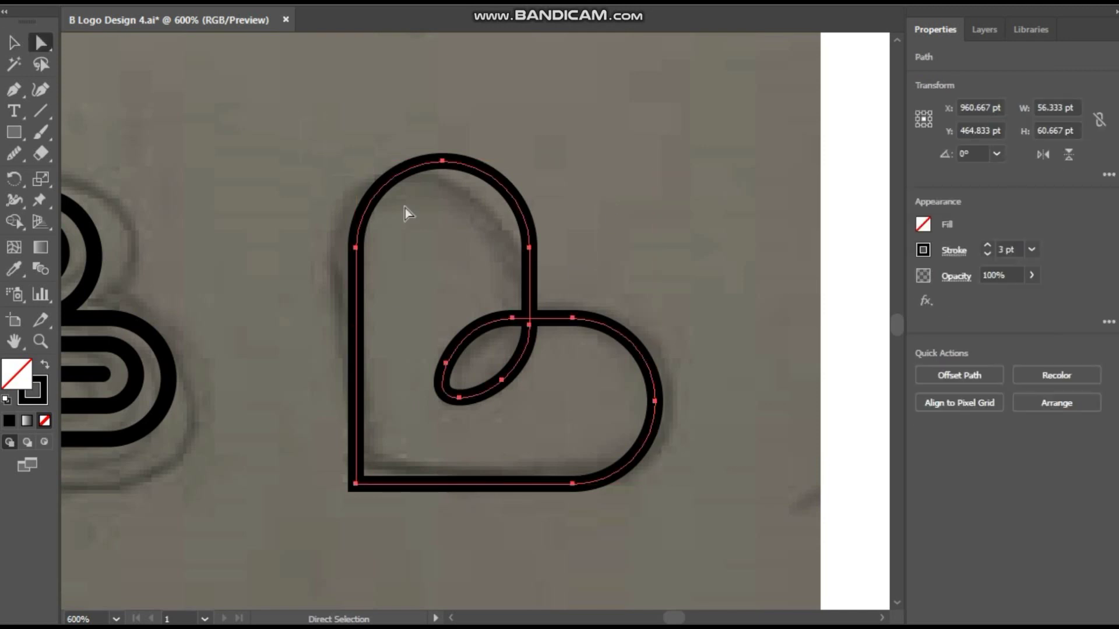
key(ctrl+minus)
key(ctrl+minus)
click(988, 245)
click(987, 246)
click(988, 246)
click(987, 245)
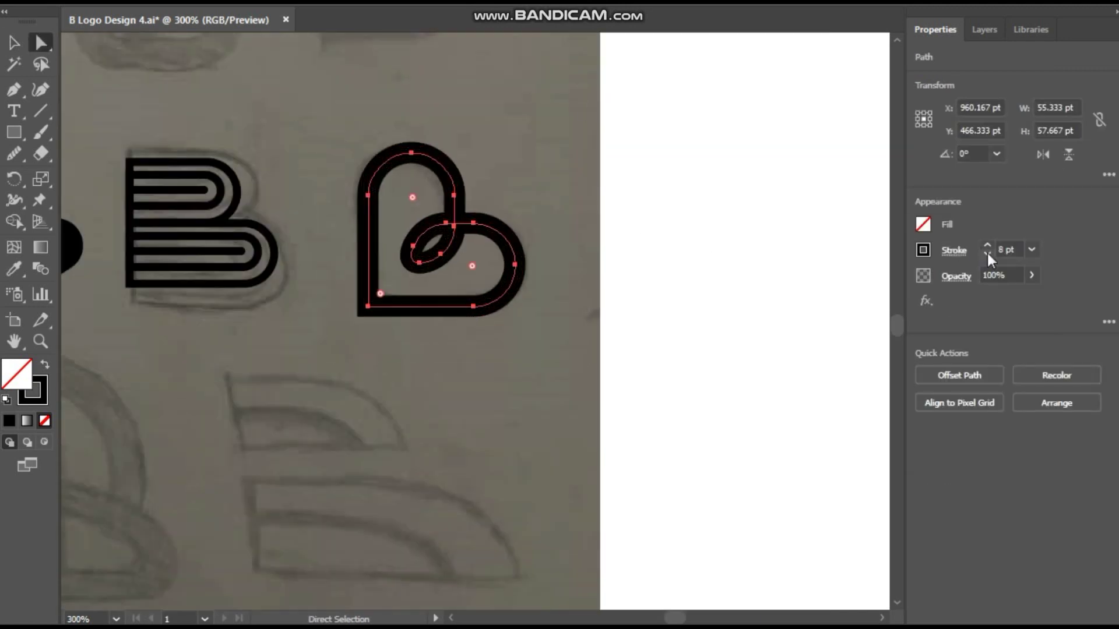
key(ctrl+shift+a)
key(ctrl+minus)
key(ctrl+minus)
- Draw a rectangle over the lower bar sketch and round its top-right corner
key(ctrl+plus)
key(ctrl+plus)
key(ctrl+plus)
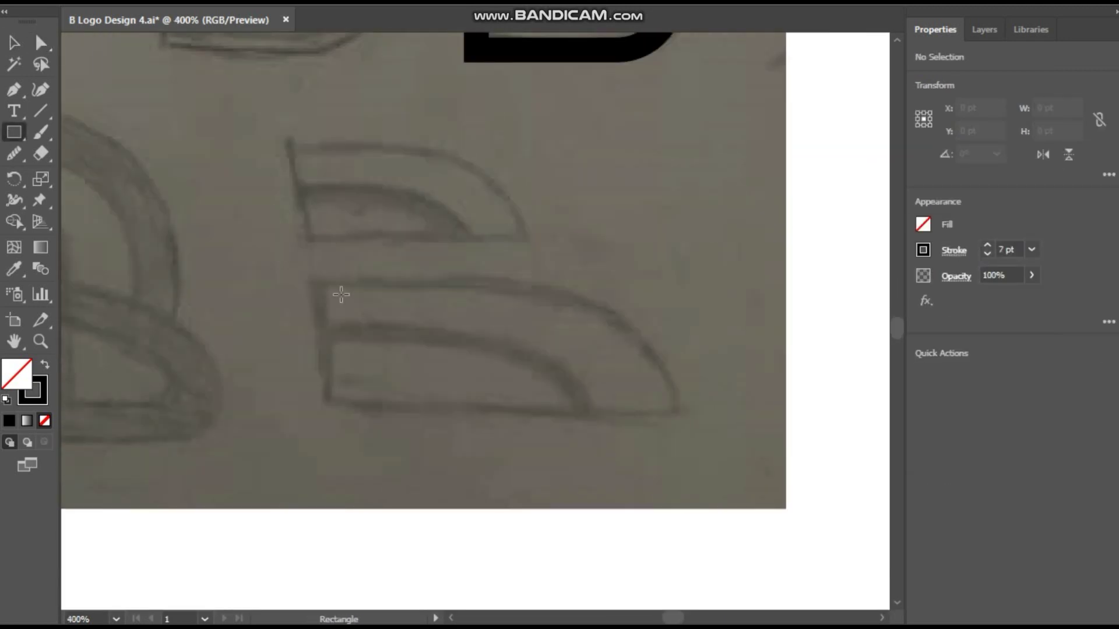
key(m)
drag(305, 274, 672, 416)
key(a)
drag(653, 288, 282, 469)
- Draw an inner rectangle inside the bar with a fully rounded top-right corner
key(v)
key(m)
drag(305, 333, 568, 416)
key(a)
mouse_move(554, 348)
mouse_down()
mouse_move(488, 333)
mouse_move(362, 337)
mouse_up()
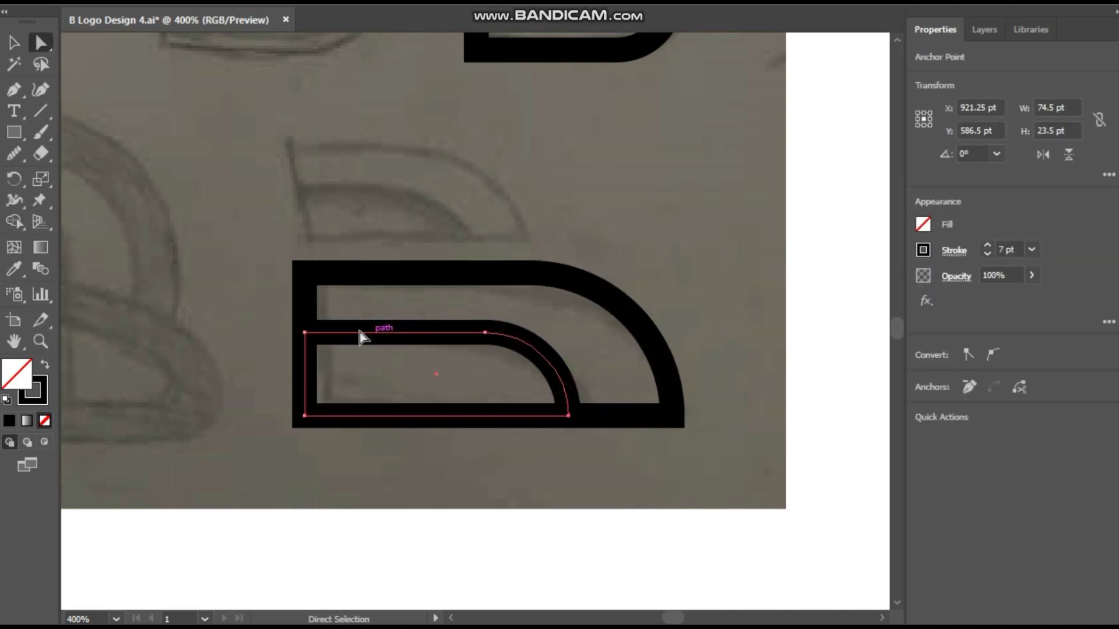
shift+click(617, 325)
- Try adjusting the inner path's bottom-right anchor, then undo those edits
key(v)
key(ctrl+minus)
key(ctrl+shift+a)
key(a)
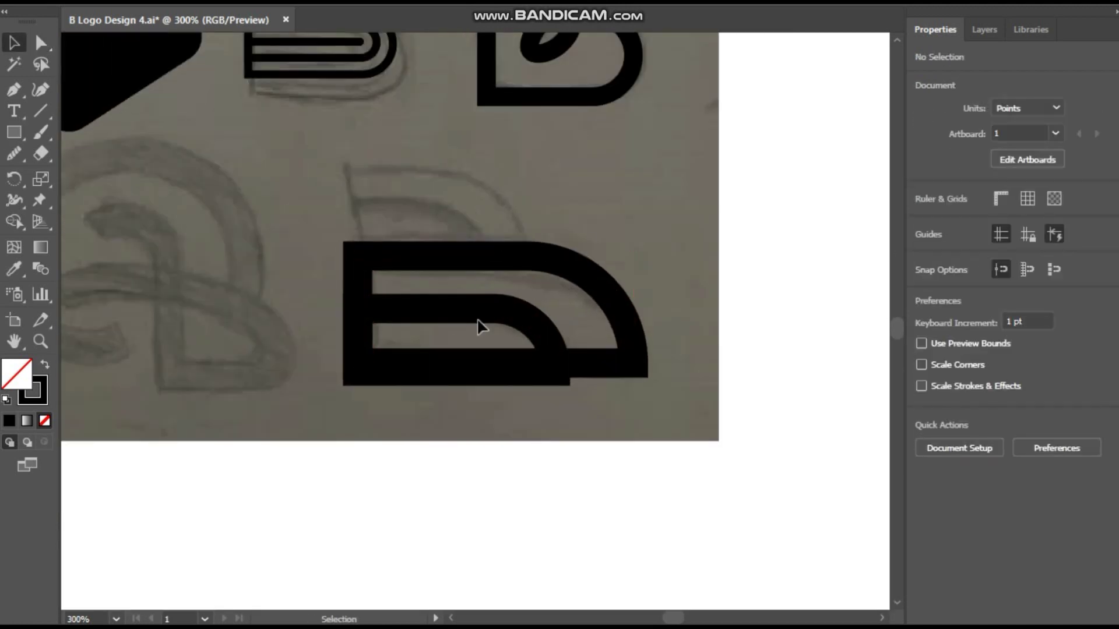
click(558, 374)
key(ctrl+z)
key(ctrl+z)
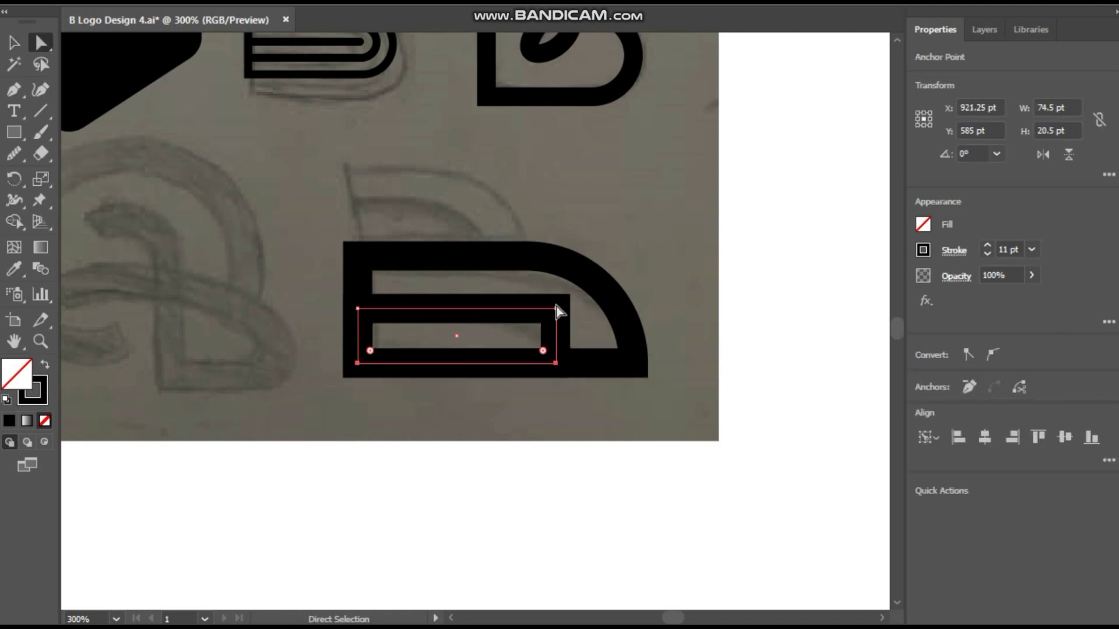
key(v)
- Duplicate the bar upward to form the top half of the stacked B
key(ctrl+z)
key(ctrl+shift+a)
drag(565, 322, 564, 166)
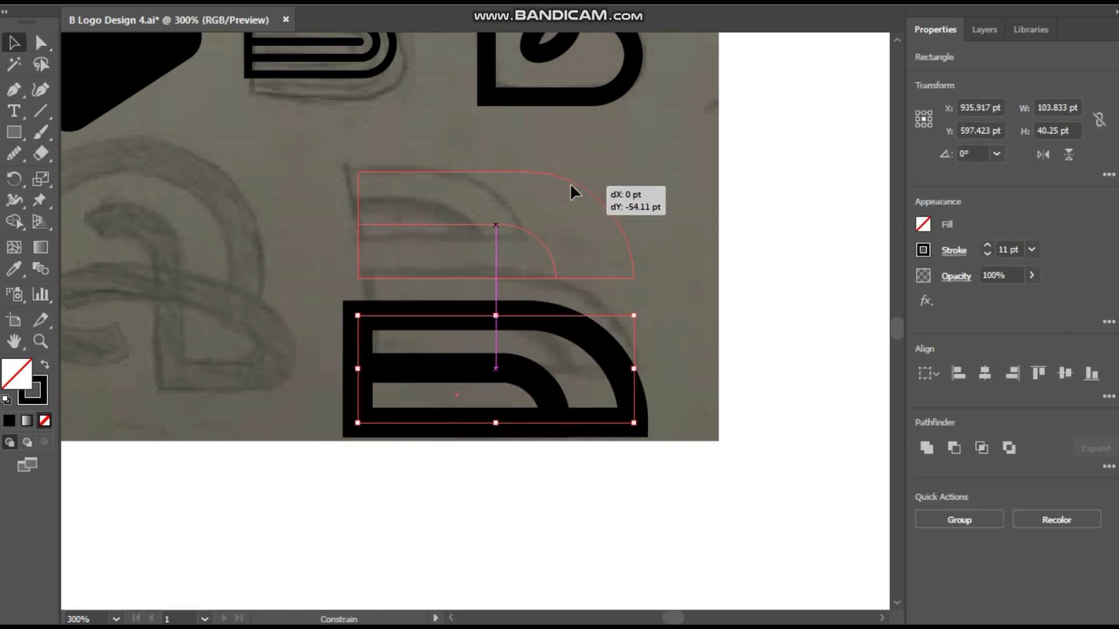
key(a)
key(ctrl+z)
key(ctrl+shift+a)
scroll(687, 254, down, 2)
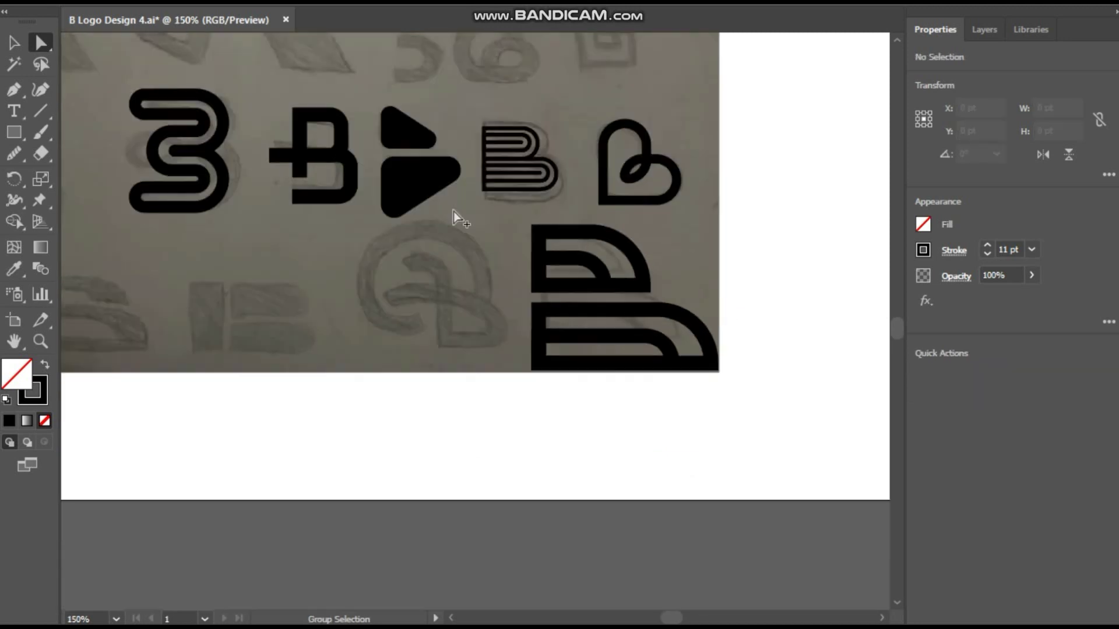
scroll(454, 212, up, 3)
- Pen-trace the inner B's top hook, straight stem, base and curved bowl over the sketch
key(p)
click(402, 266)
drag(510, 297, 515, 387)
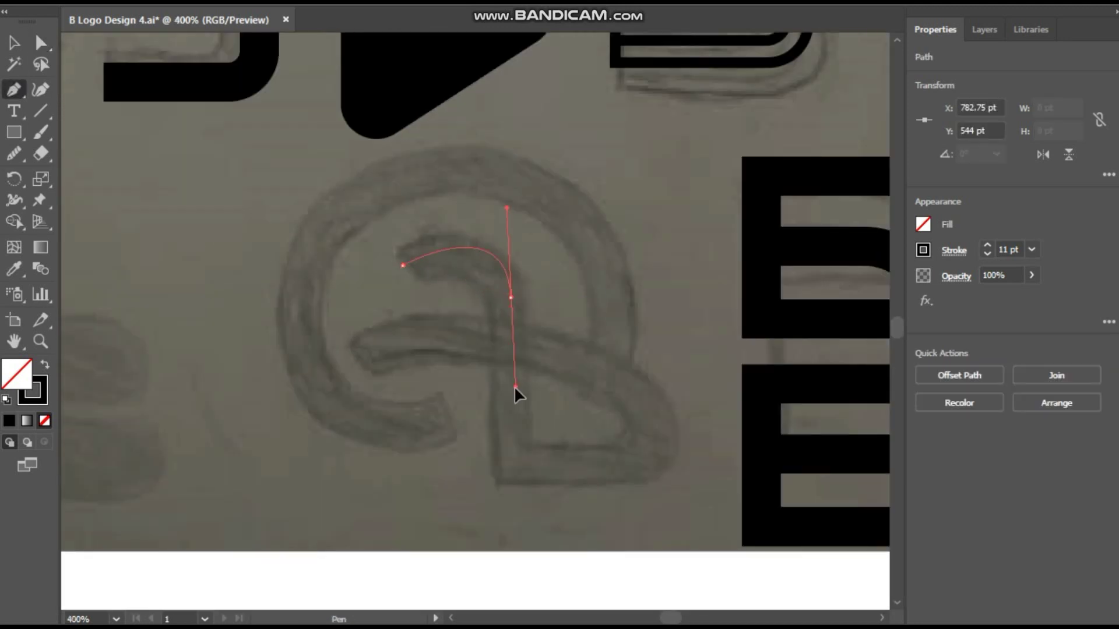
click(511, 380)
click(510, 473)
click(615, 474)
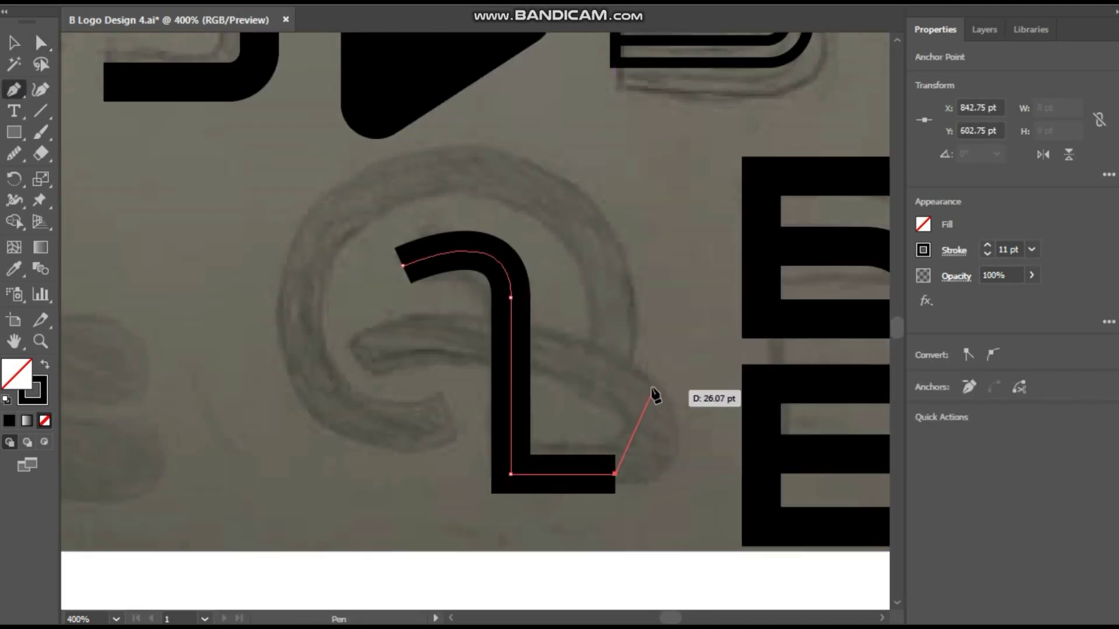
drag(361, 356, 214, 438)
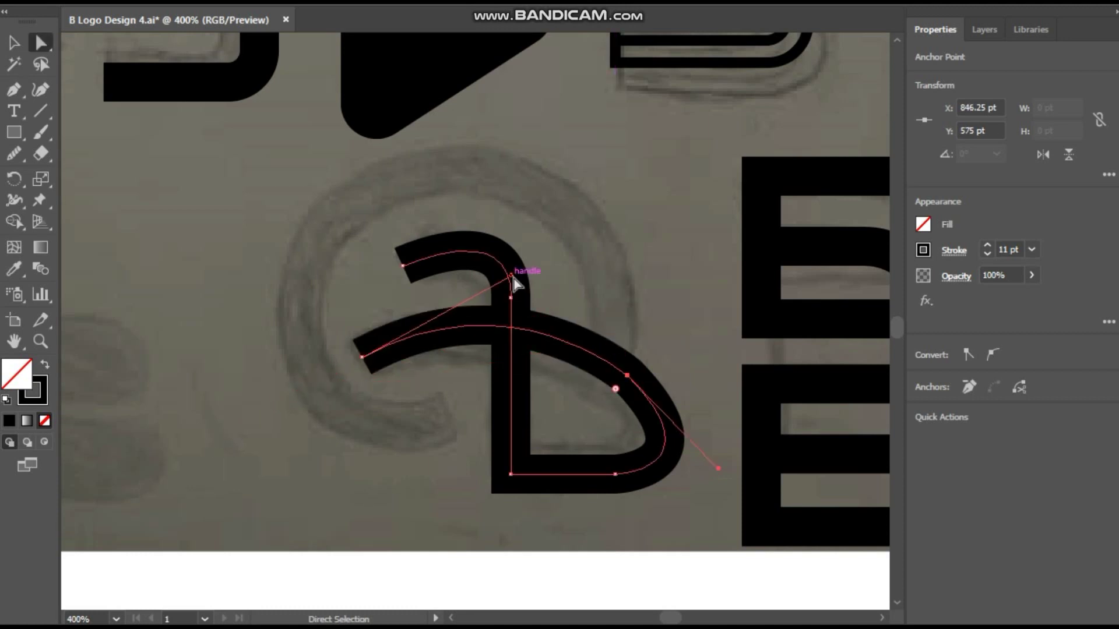
- Pen the outer open-circle arc over the top and down the right side of the B
key(p)
drag(301, 272, 263, 483)
click(447, 417)
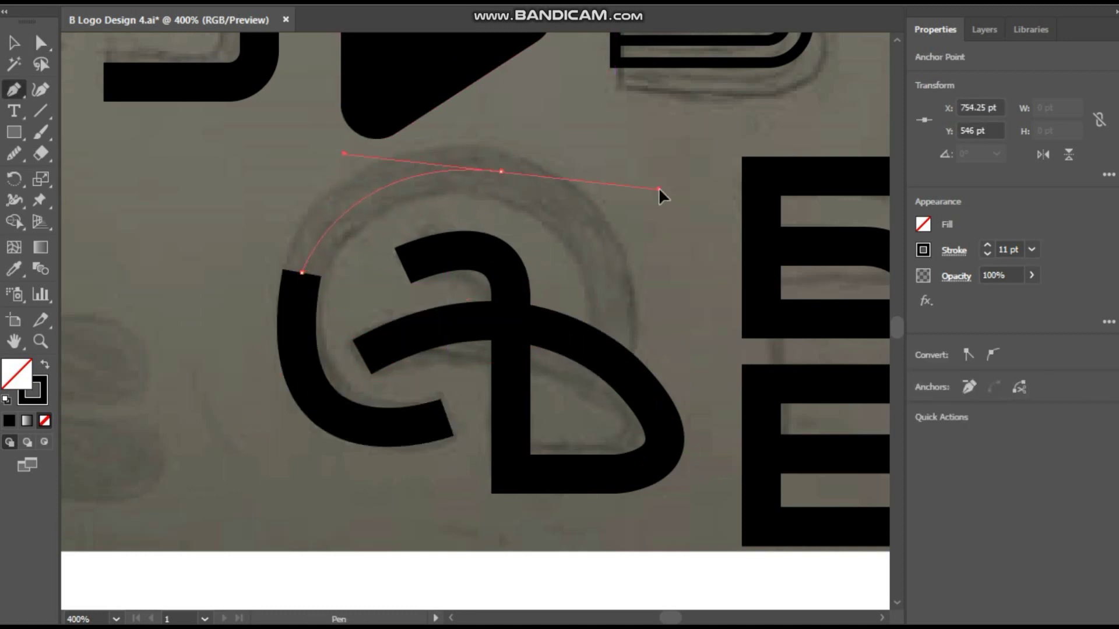
drag(607, 348, 569, 475)
key(a)
- Raise the arc's top anchor so it follows the sketch's circle
click(501, 171)
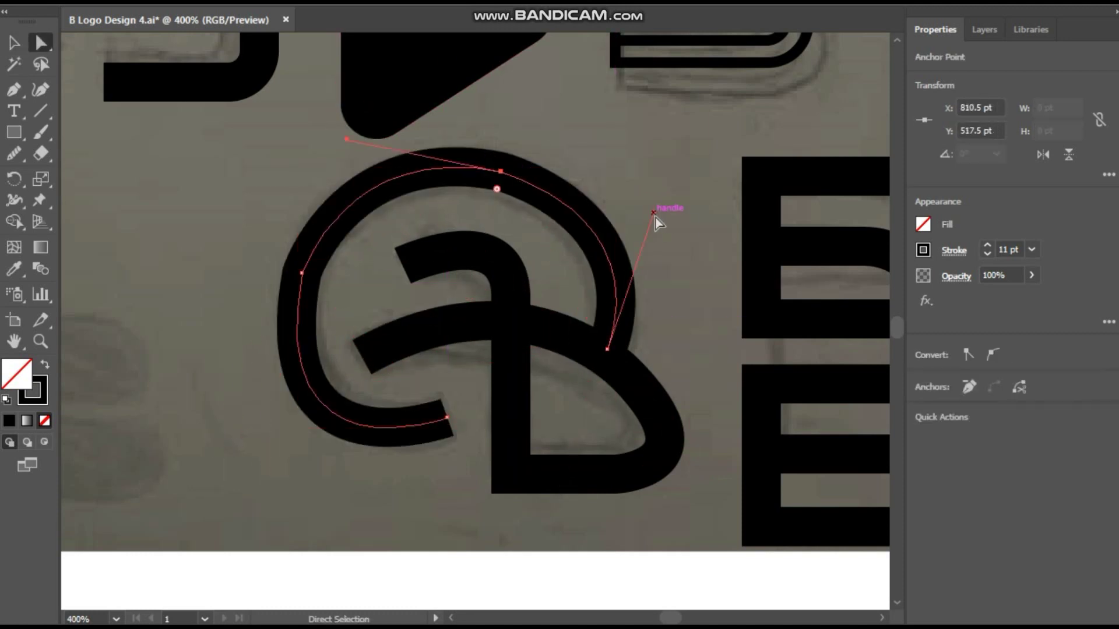
click(450, 277)
drag(501, 181, 505, 164)
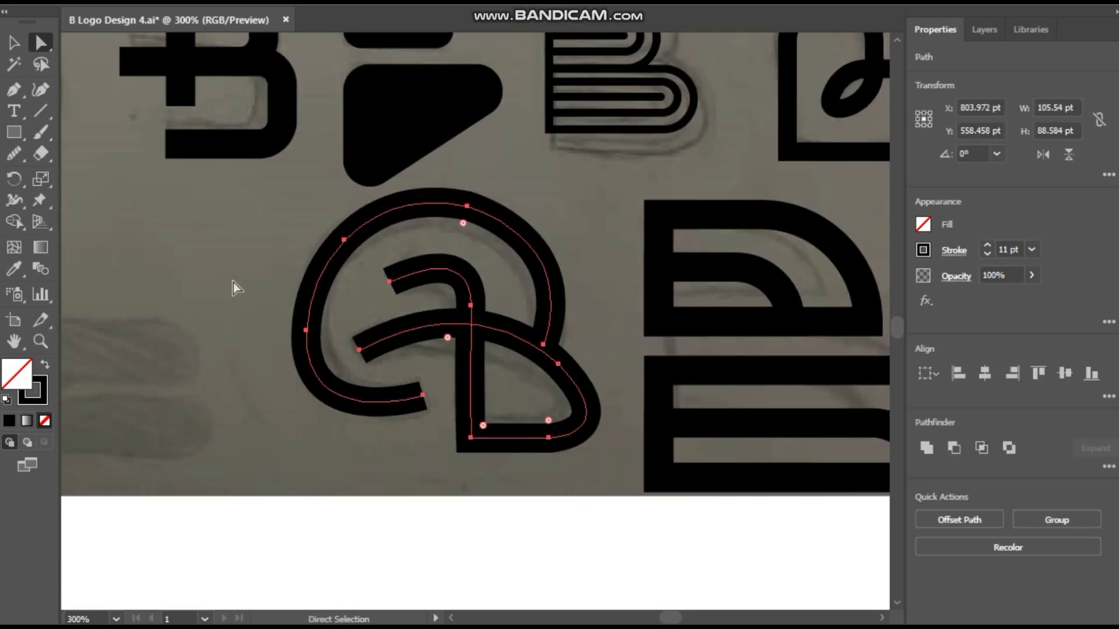
click(318, 258)
- Select the circled B's paths, give them a 13 pt stroke, and refine the B curve
key(v)
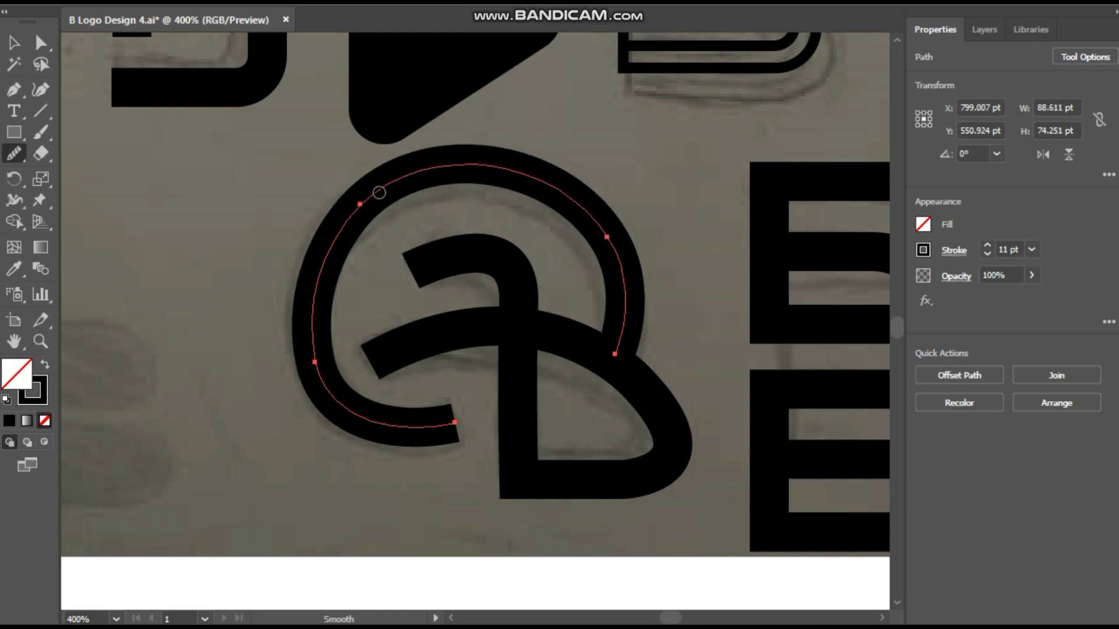
drag(375, 190, 732, 480)
click(752, 281)
scroll(752, 282, down, 3)
key(a)
scroll(634, 227, up, 4)
click(634, 227)
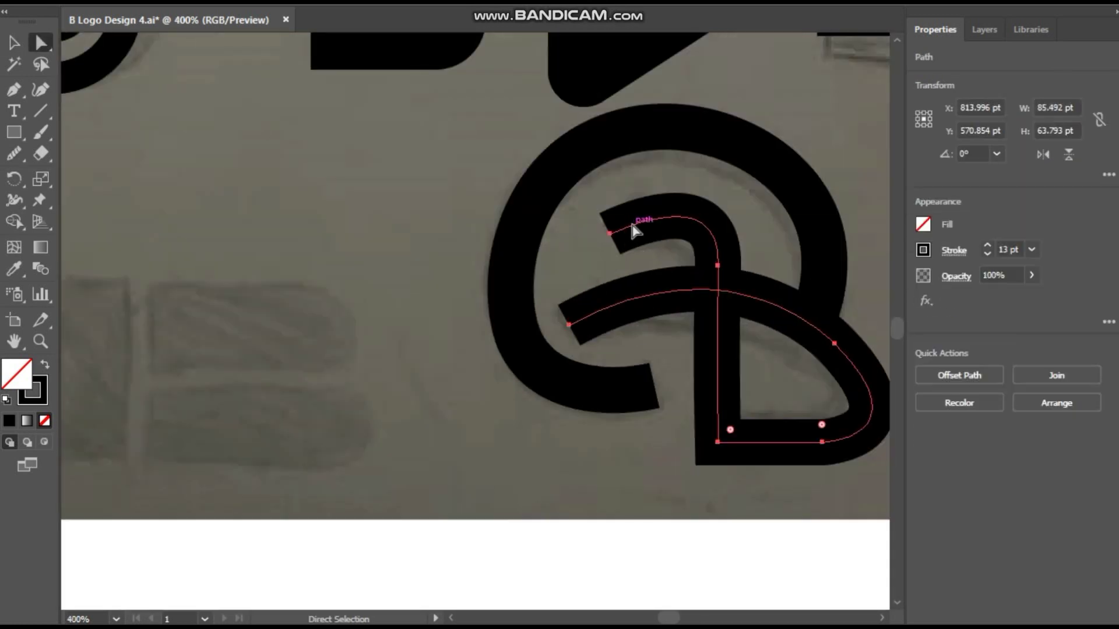
click(439, 278)
click(429, 249)
scroll(637, 387, down, 3)
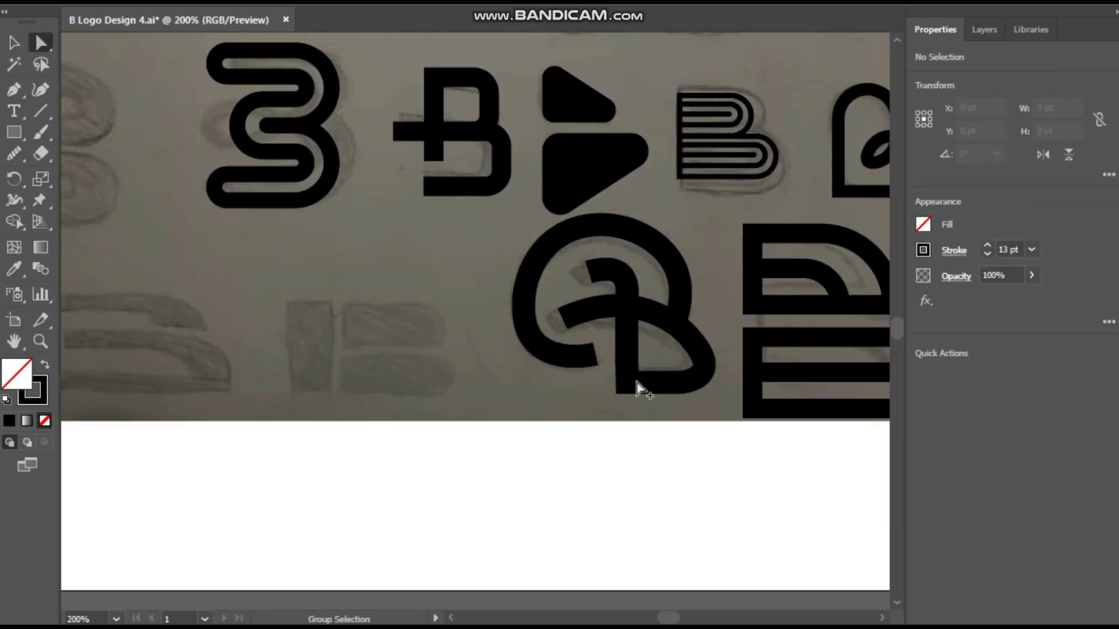
scroll(507, 245, up, 2)
- Draw rectangles for the tall stem bar, the lower block and the top block
click(679, 333)
key(m)
scroll(632, 417, down, 3)
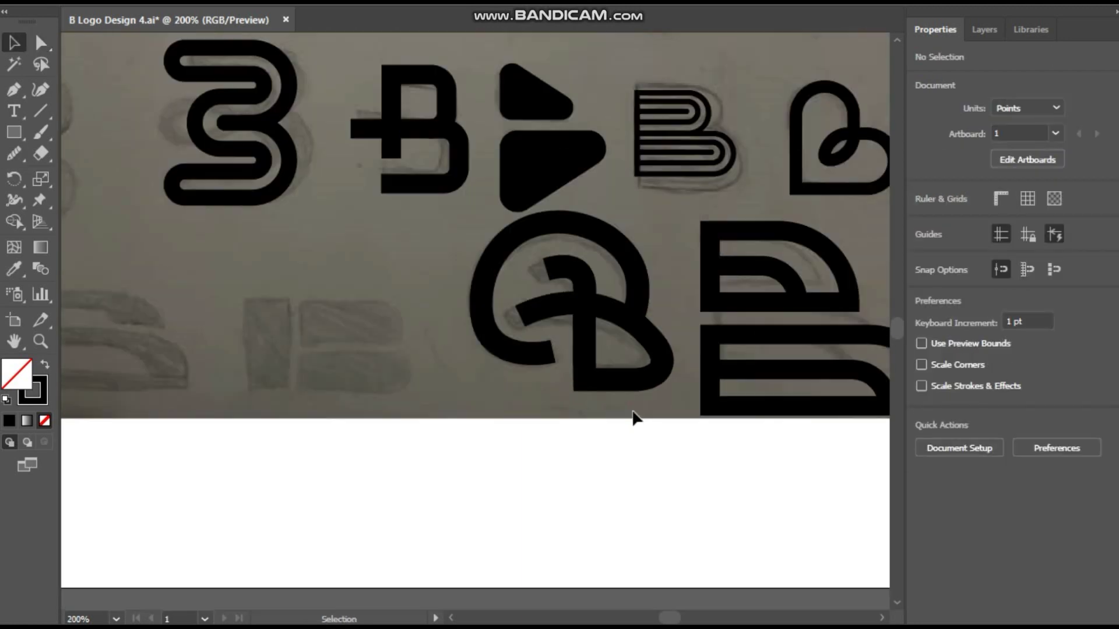
scroll(233, 291, up, 3)
drag(224, 218, 321, 403)
drag(344, 331, 560, 408)
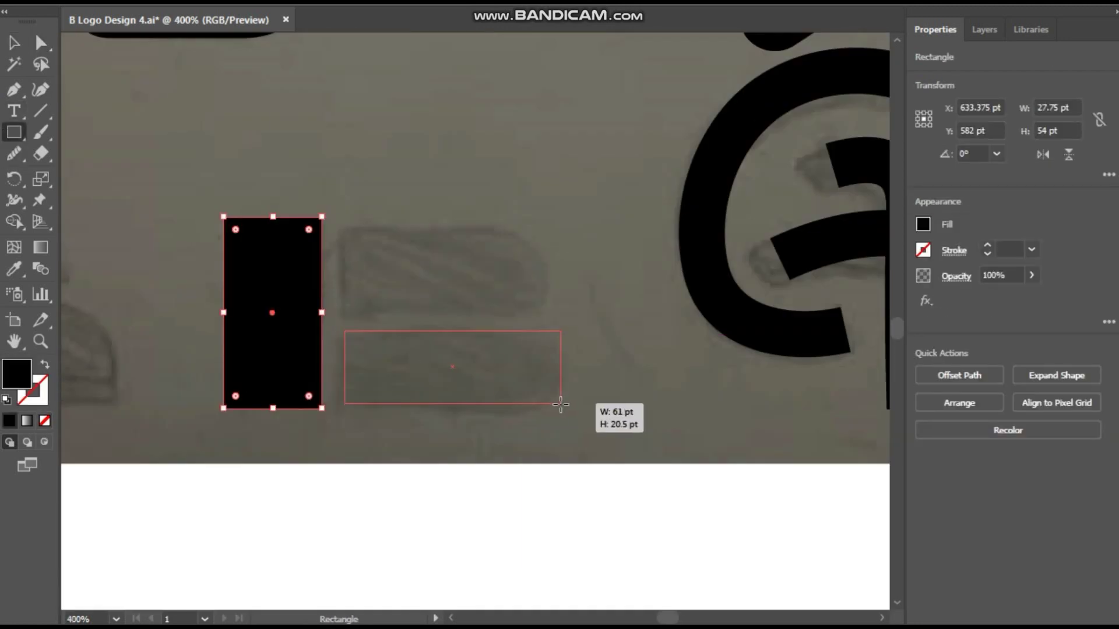
key(a)
drag(545, 370, 521, 369)
key(m)
mouse_move(343, 223)
mouse_down()
mouse_move(507, 313)
mouse_move(427, 312)
mouse_move(450, 312)
mouse_up()
- Stretch the bottom block upward and round the top block's and bottom block's right corners
key(a)
click(448, 341)
drag(327, 431, 397, 167)
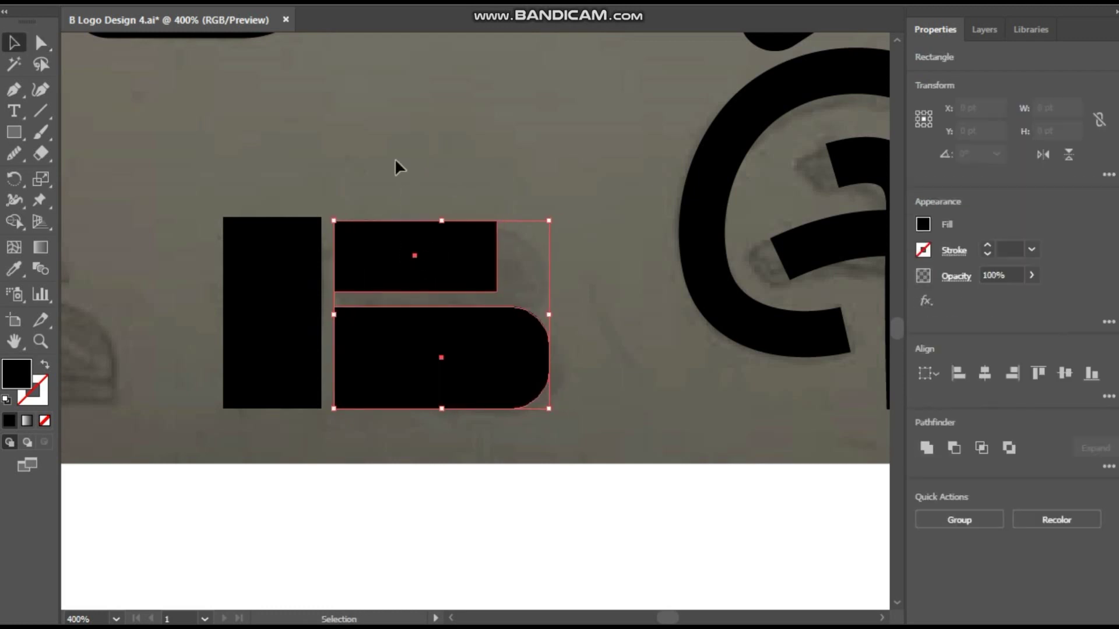
mouse_move(488, 234)
mouse_down()
mouse_move(423, 279)
mouse_move(313, 290)
mouse_up()
drag(513, 357, 395, 367)
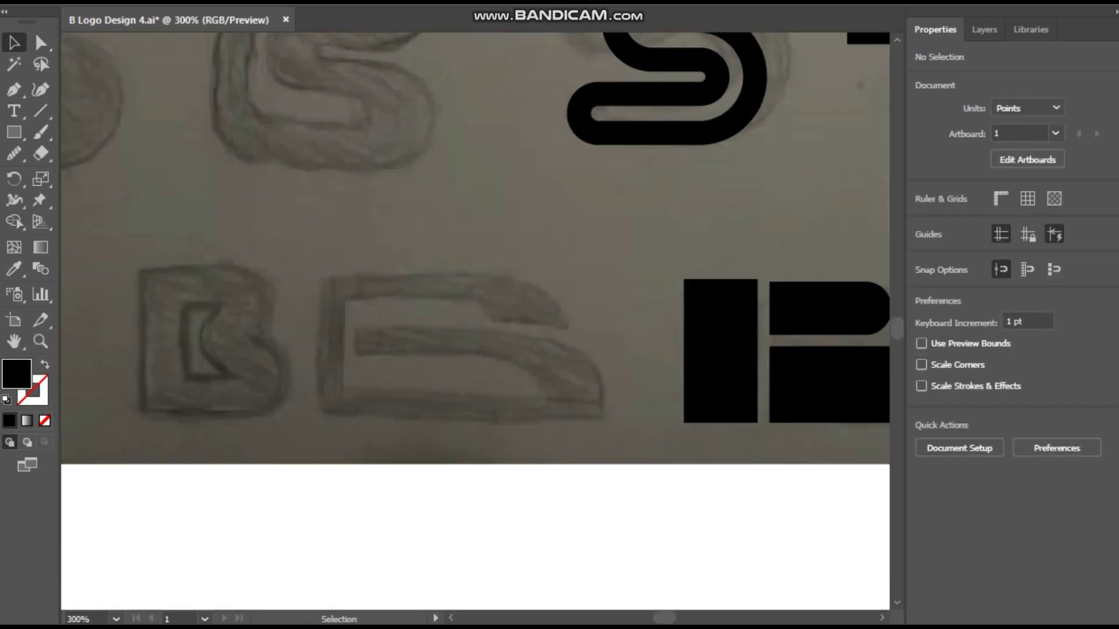
- Pen the bracket's top, left side and bottom as a black stroke with no fill
key(p)
key(ctrl+equal)
click(559, 258)
click(346, 258)
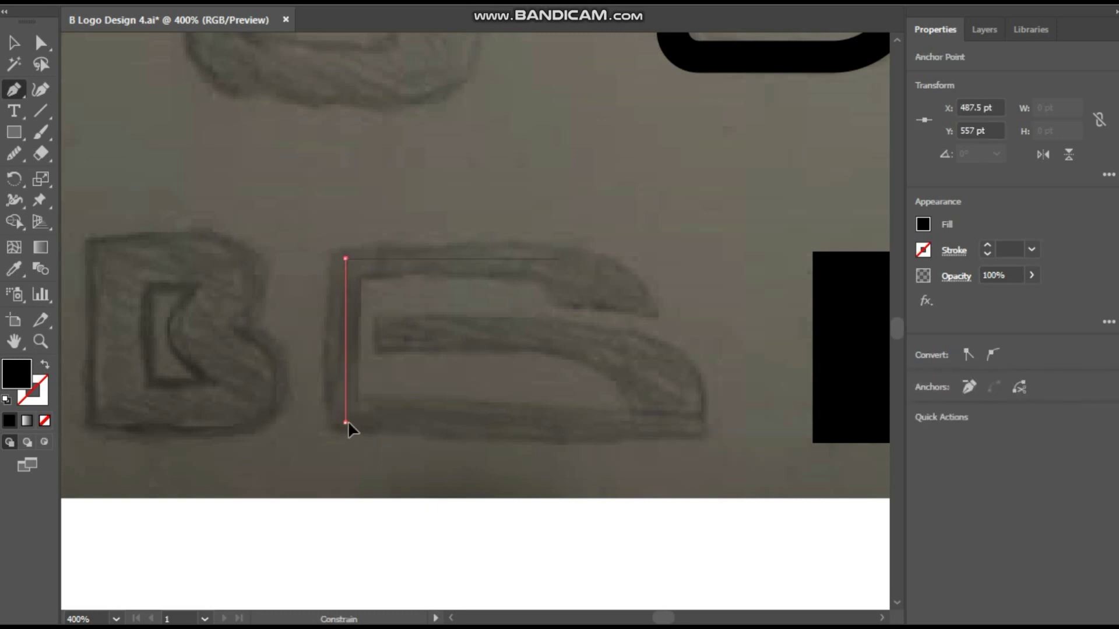
click(345, 422)
click(703, 423)
key(shift+x)
- Add the middle bar and nudge its right end into position
click(377, 336)
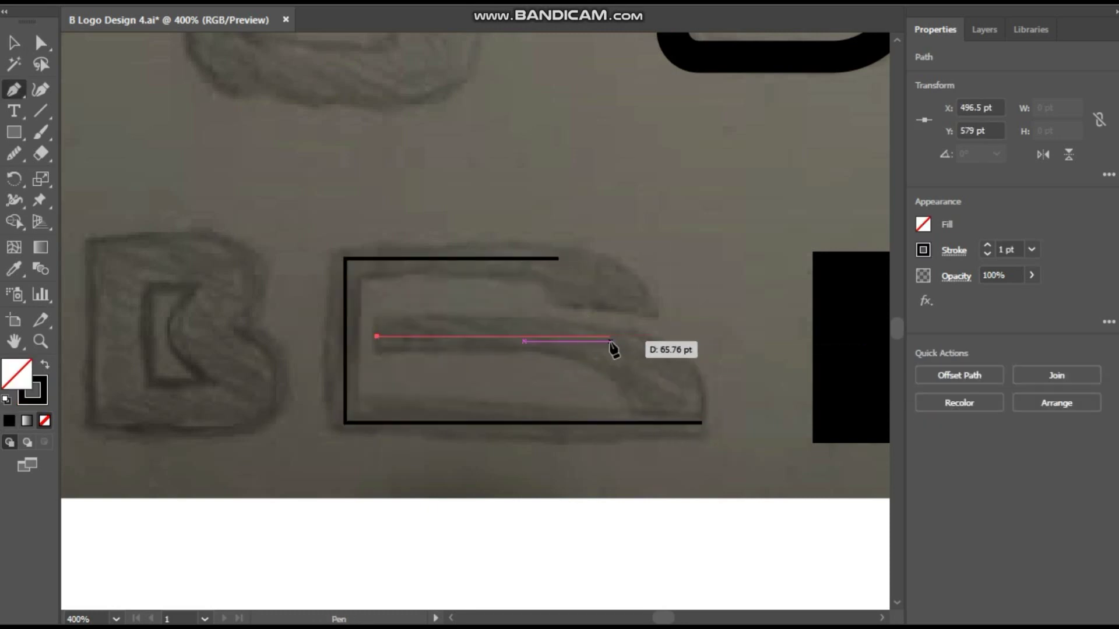
click(610, 338)
key(v)
drag(326, 245, 663, 394)
click(987, 245)
click(612, 252)
mouse_move(637, 326)
mouse_down()
mouse_move(660, 326)
mouse_move(606, 349)
mouse_up()
key(a)
key(shift+Left)
key(Left)
key(Left)
key(Left)
- Pen a closed, solid black curved tail piece on the lower arm
key(p)
click(541, 355)
drag(623, 411, 624, 457)
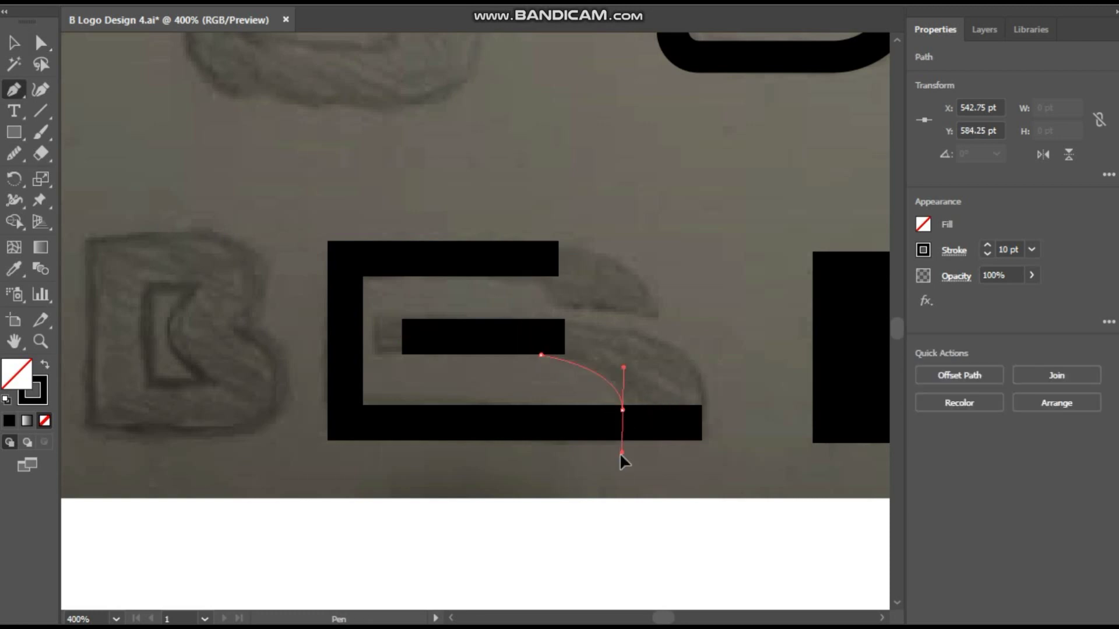
key(shift+x)
click(702, 406)
drag(565, 319, 434, 321)
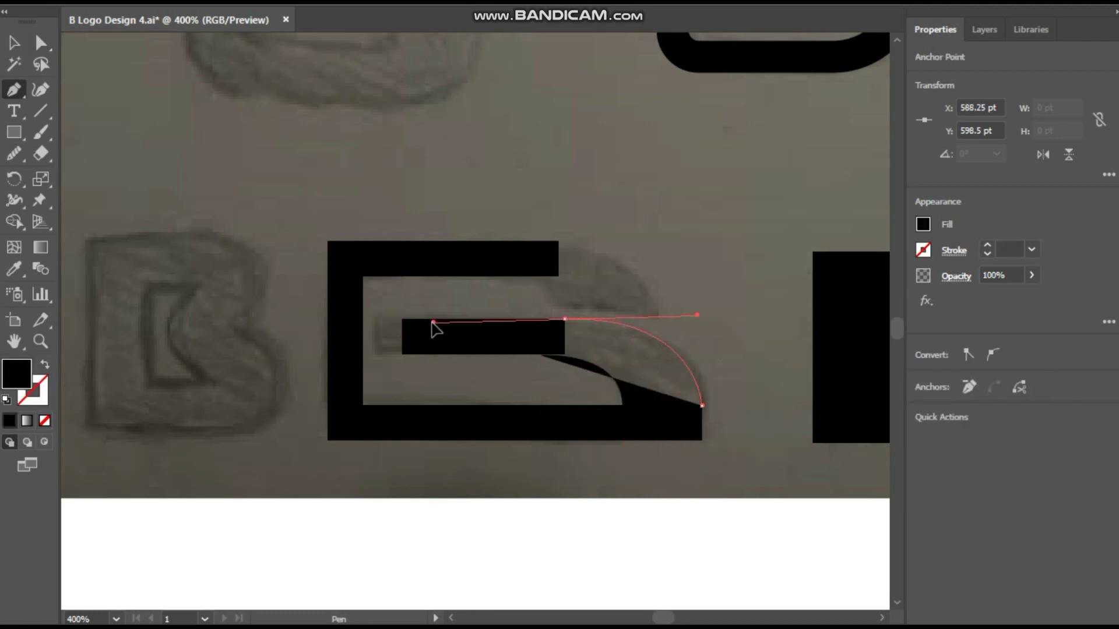
click(542, 355)
- Alt-drag a copy of the curved piece onto the upper arm and reshape its curve
key(v)
drag(620, 362, 594, 282)
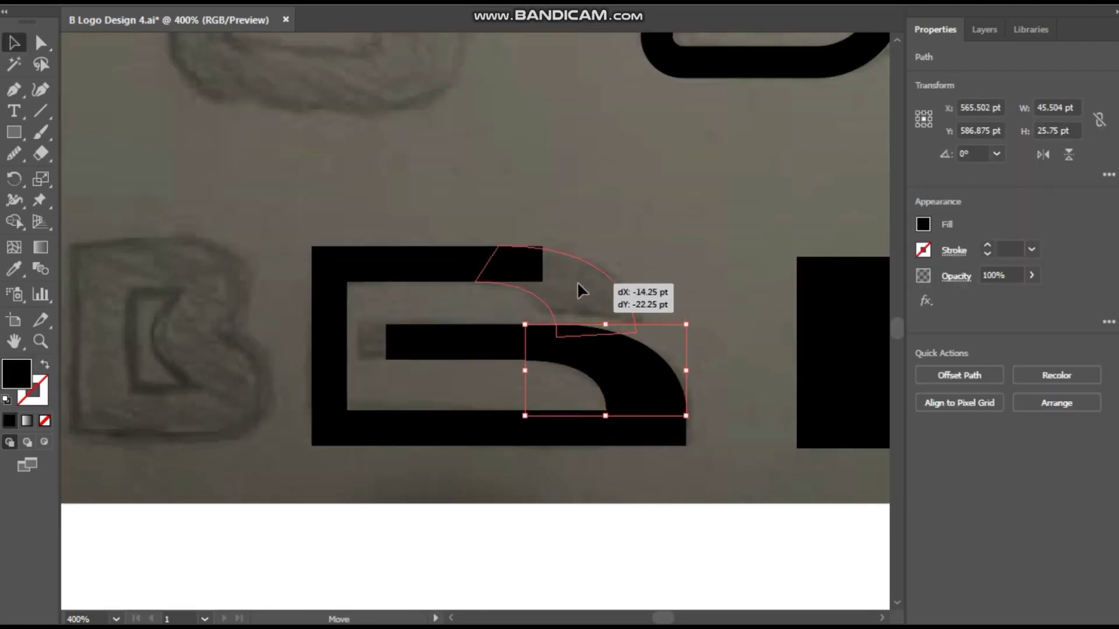
key(a)
key(ctrl+equal)
click(513, 345)
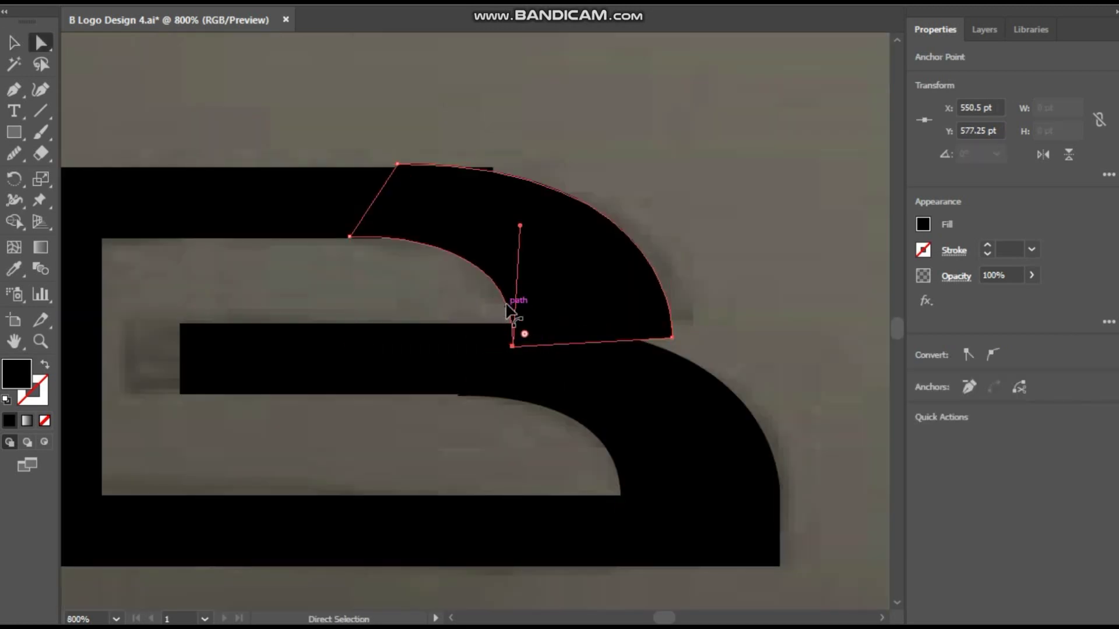
click(969, 387)
key(ctrl+equal)
drag(513, 259, 583, 248)
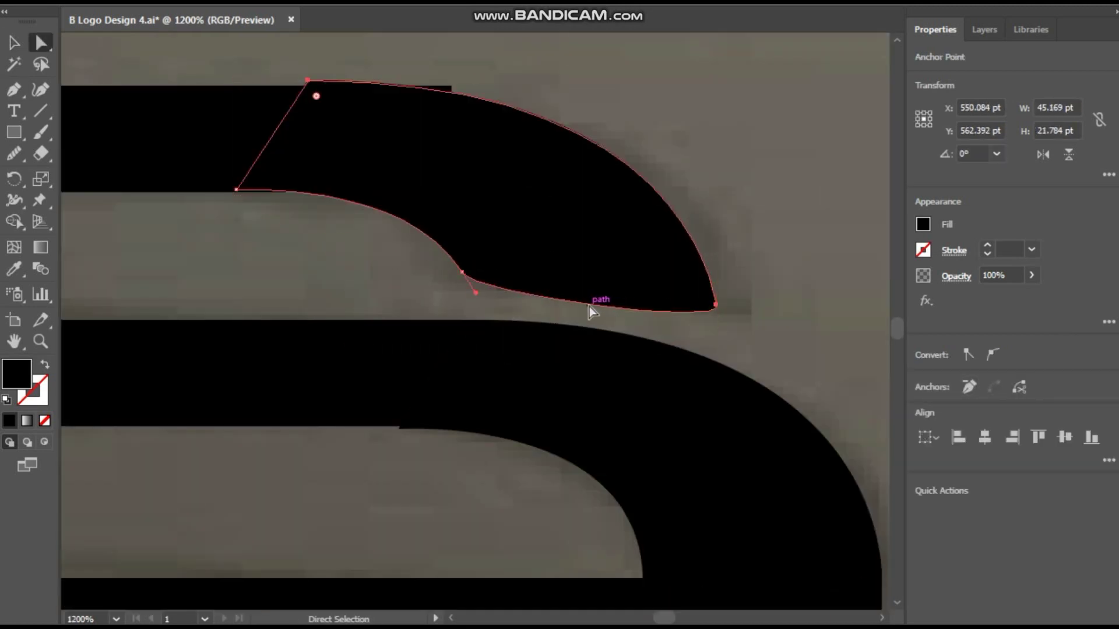
drag(589, 306, 592, 292)
- Draw a cutting shape and trim away the leftover sliver with Shape Builder
click(776, 263)
key(p)
click(431, 271)
drag(780, 324, 848, 384)
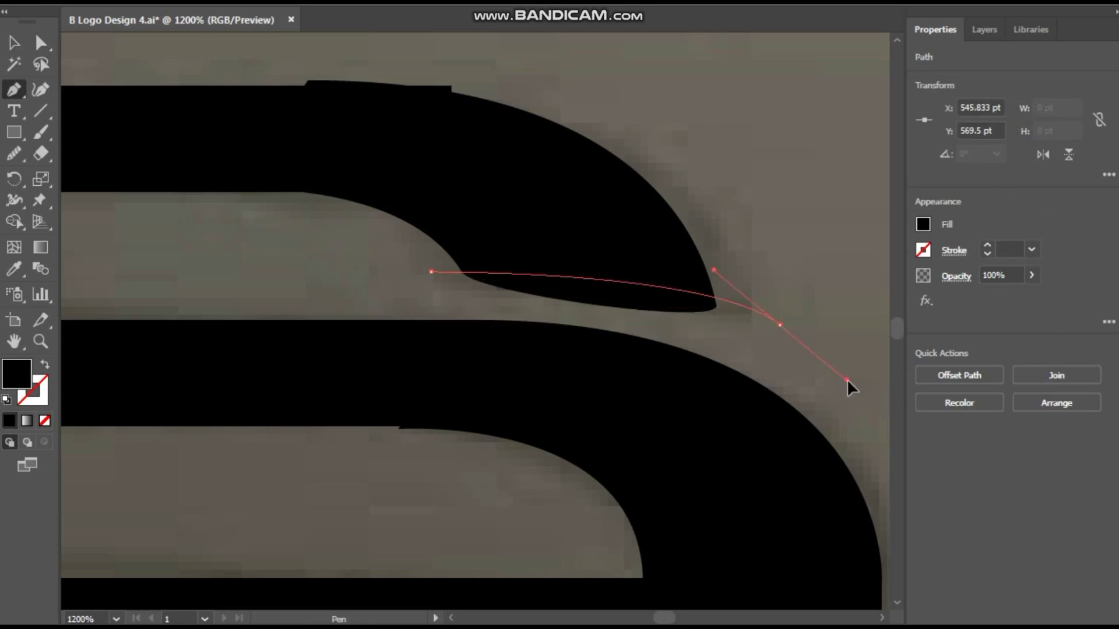
click(690, 412)
click(375, 313)
click(431, 272)
key(shift+m)
alt+click(694, 310)
key(a)
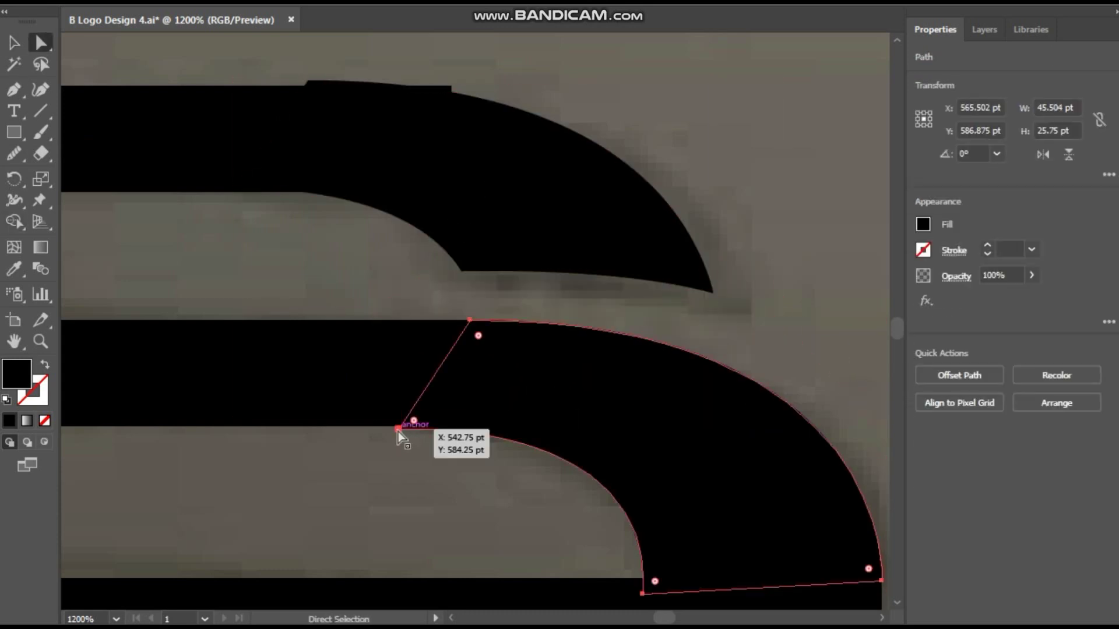
- Snap the curved piece's anchor onto the bar's inner corner at the joint
key(v)
key(ctrl+shift+a)
key(ctrl+minus)
key(ctrl+minus)
key(ctrl+minus)
click(560, 375)
key(ctrl+plus)
key(a)
key(ctrl+plus)
key(ctrl+plus)
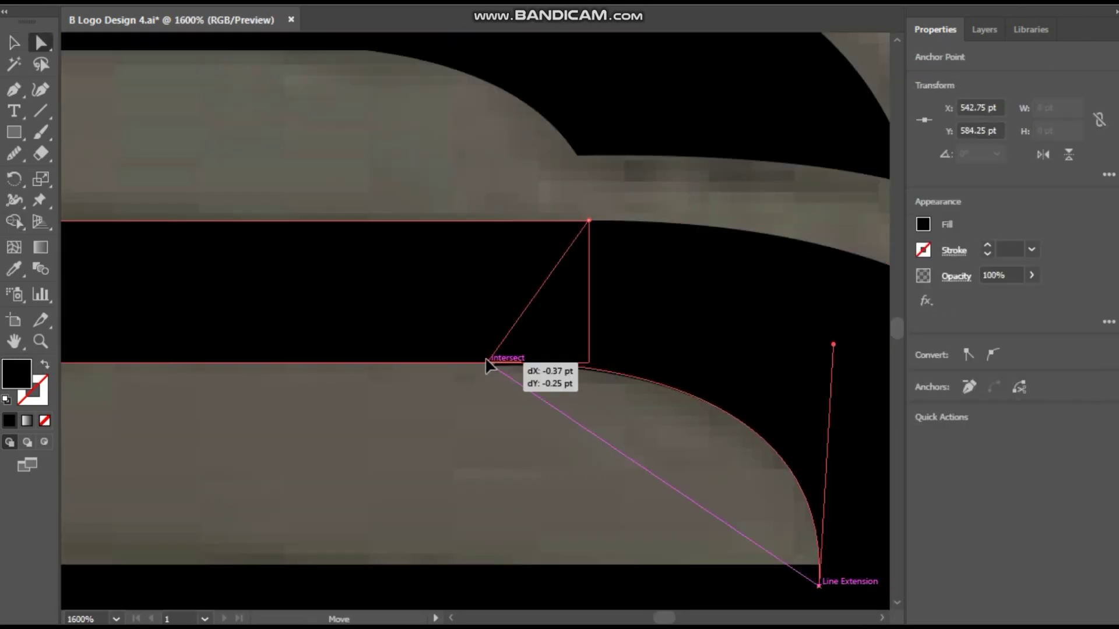
drag(402, 255, 394, 257)
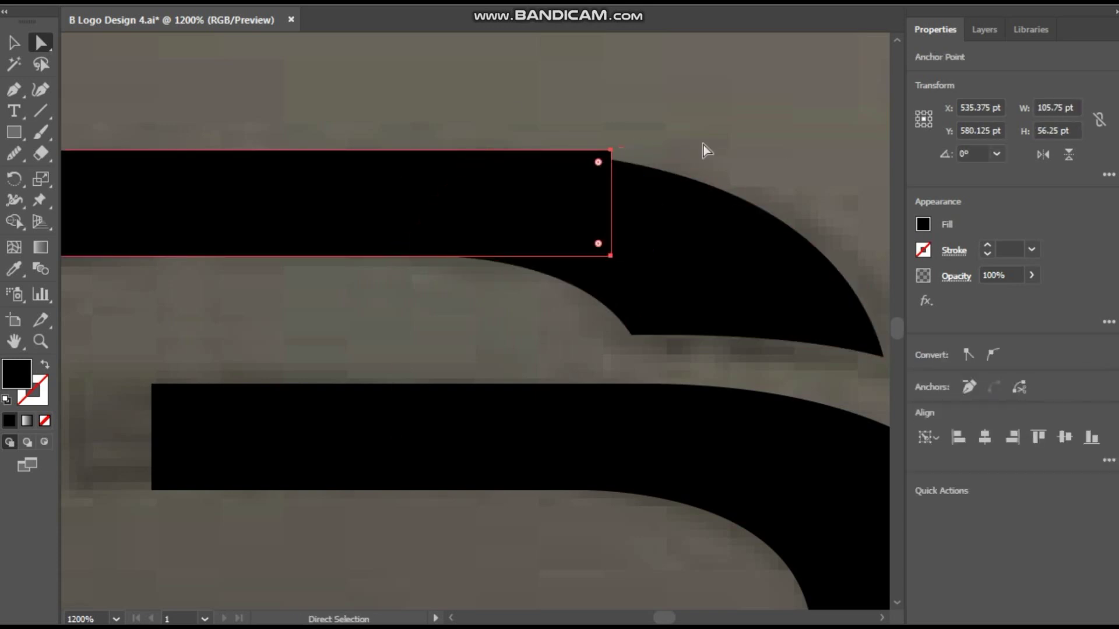
key(ctrl+shift+a)
key(ctrl+minus)
key(ctrl+minus)
key(ctrl+minus)
key(ctrl+minus)
- Pen-trace the angular notched B outline as a closed path
scroll(320, 237, up, 5)
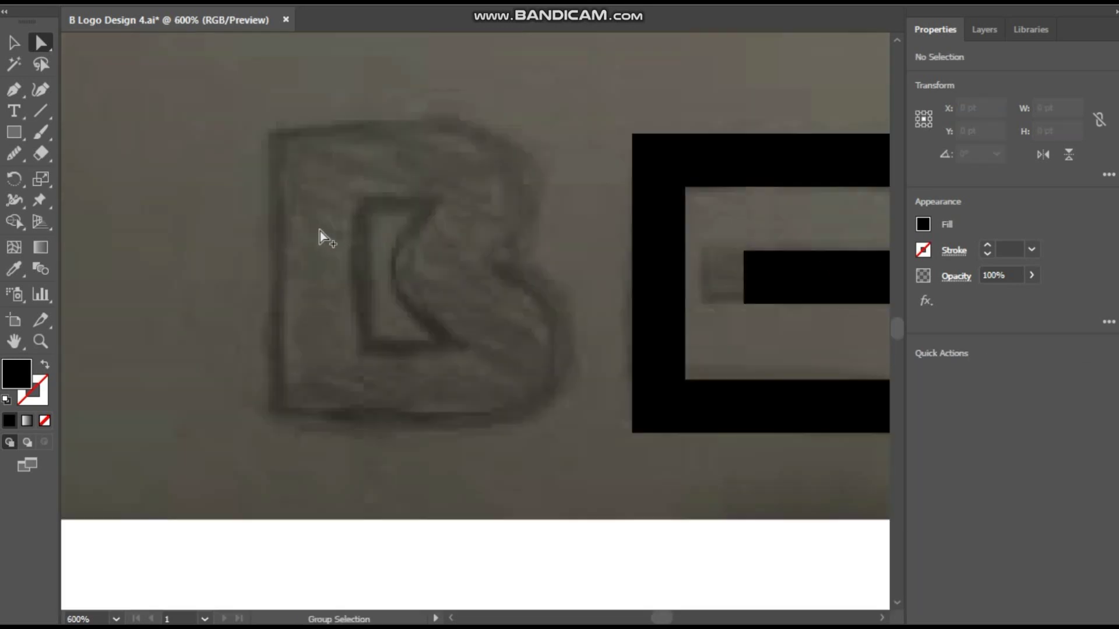
scroll(362, 350, down, 5)
key(p)
scroll(320, 237, up, 5)
click(316, 220)
click(316, 467)
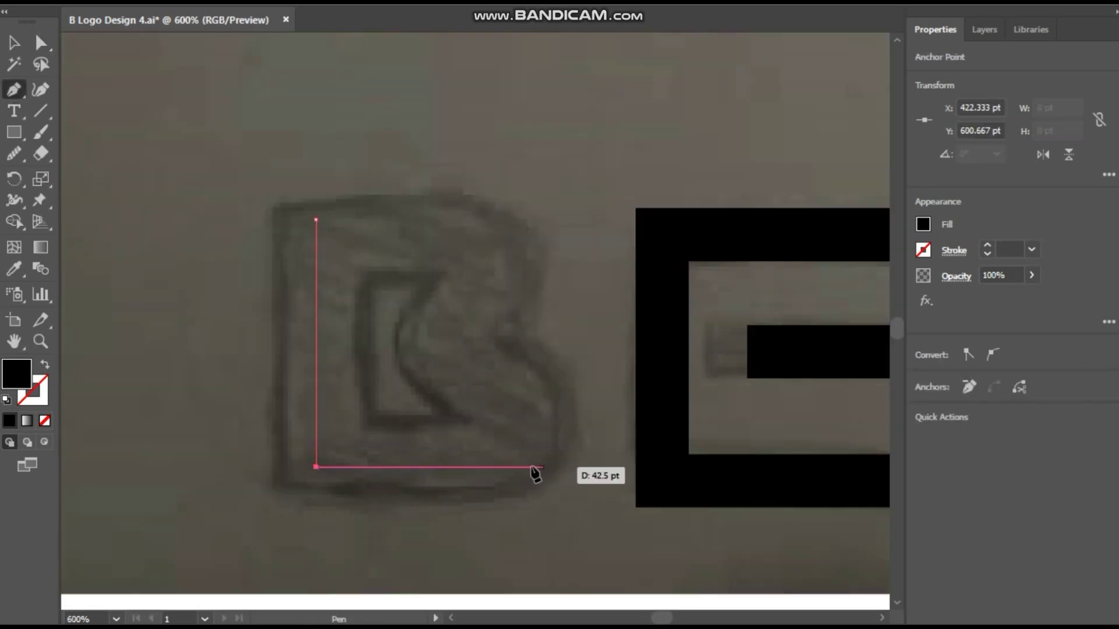
click(522, 467)
click(522, 402)
click(490, 266)
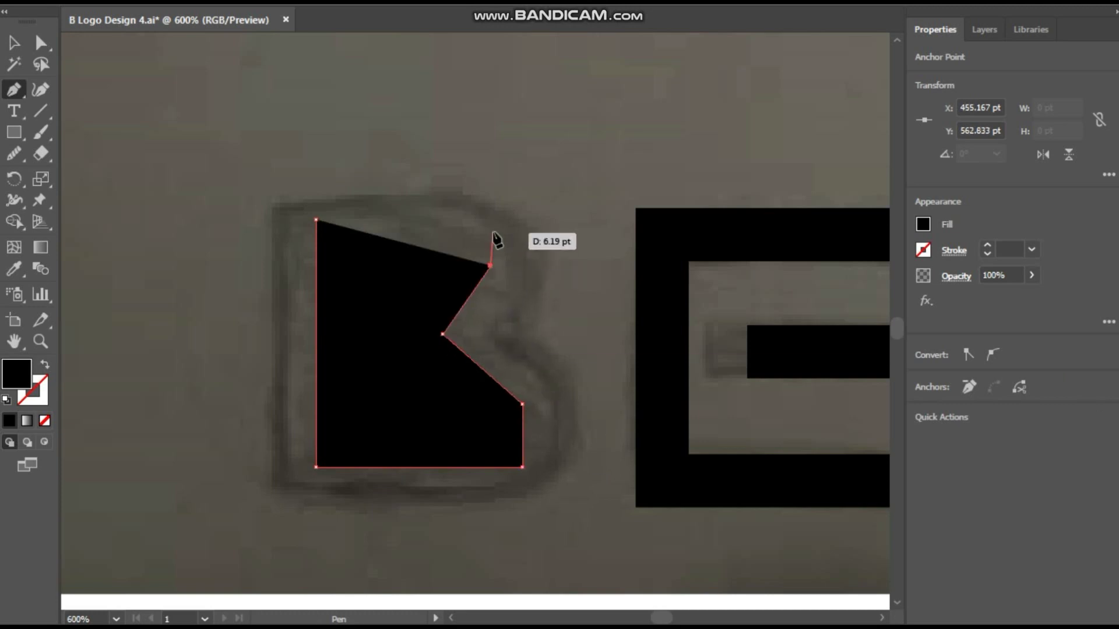
click(491, 221)
click(315, 220)
- Turn the outline into a 14 pt black stroke and round all its corners
key(a)
key(shift+x)
click(988, 249)
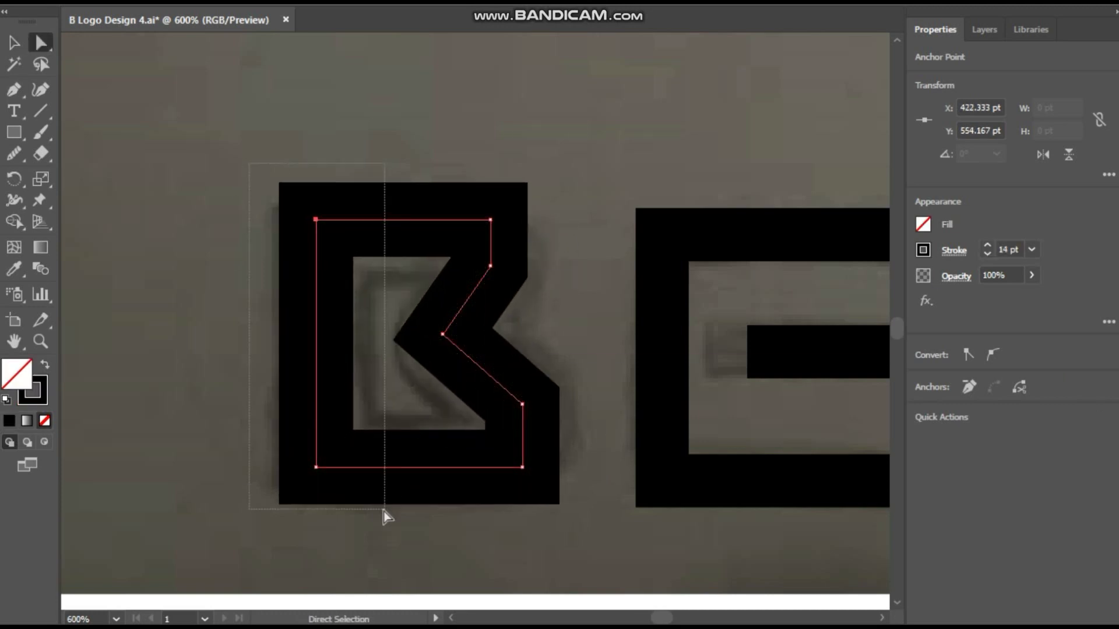
click(954, 250)
click(855, 322)
drag(507, 418, 347, 320)
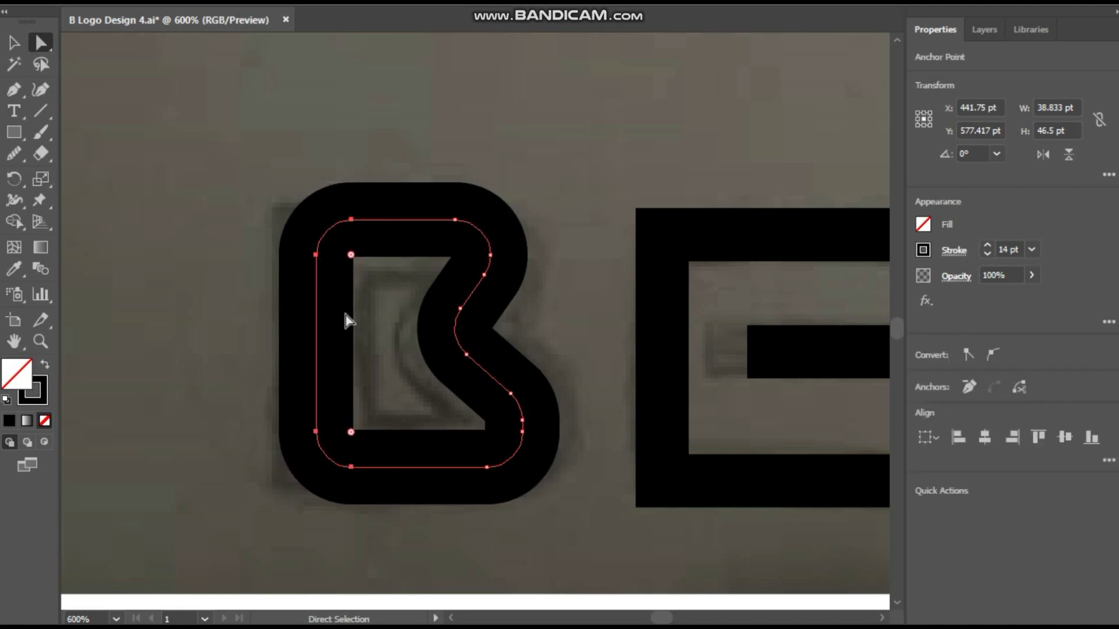
click(207, 155)
click(370, 294)
- Zoom out and turn off Layer 1's eye icon in the Layers panel
scroll(145, 380, down, 5)
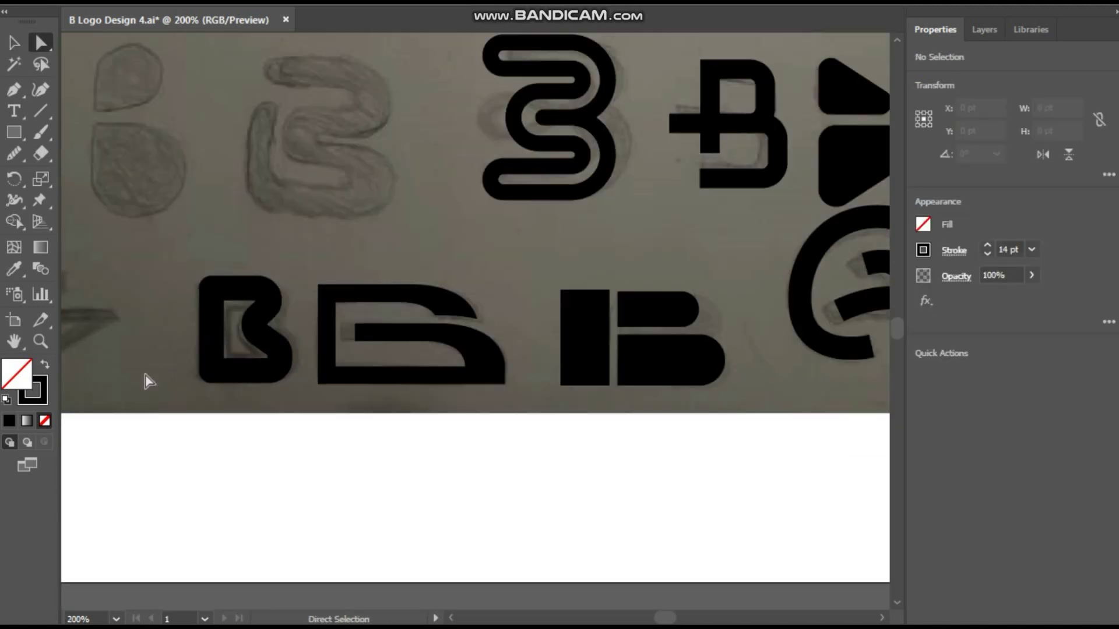
scroll(332, 405, down, 3)
click(985, 29)
click(920, 75)
scroll(670, 251, up, 1)
scroll(688, 260, right, 2)
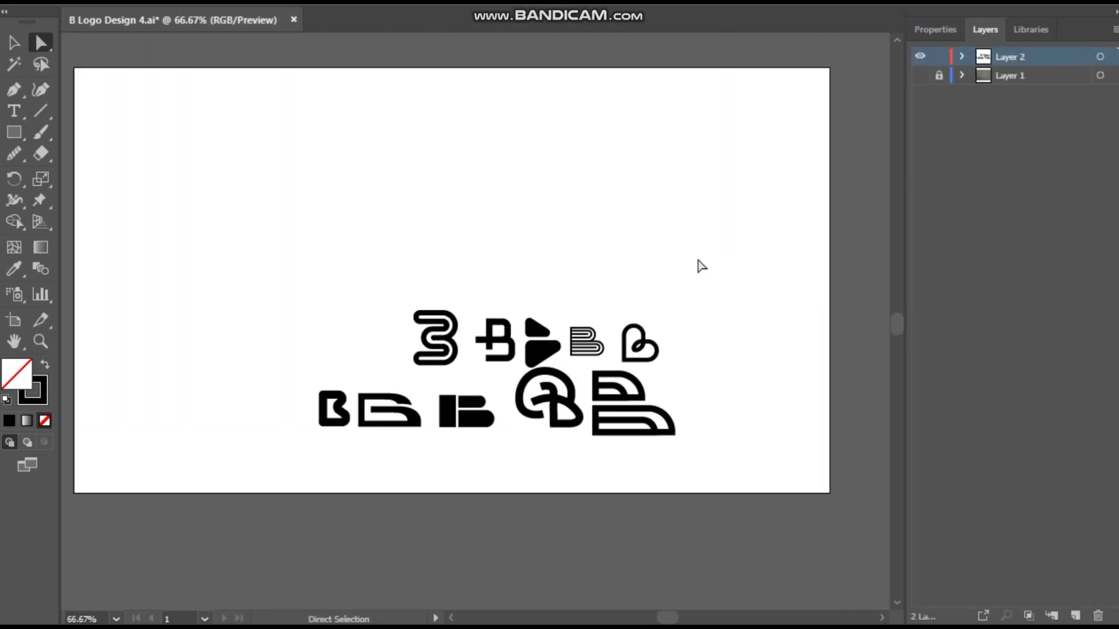